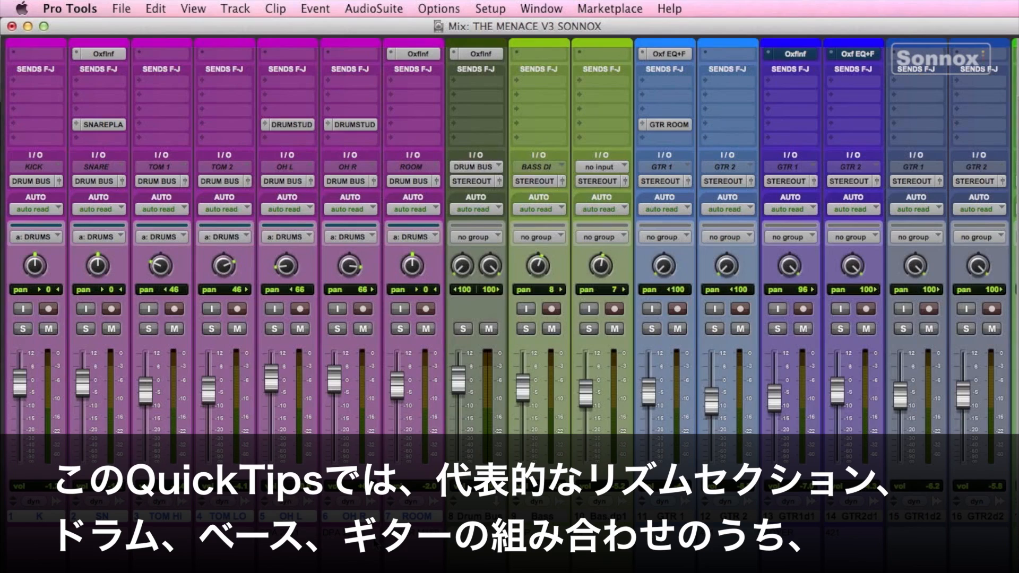
Play the session and solo the GTR 1 track.
{"action": "key", "text": "space"}
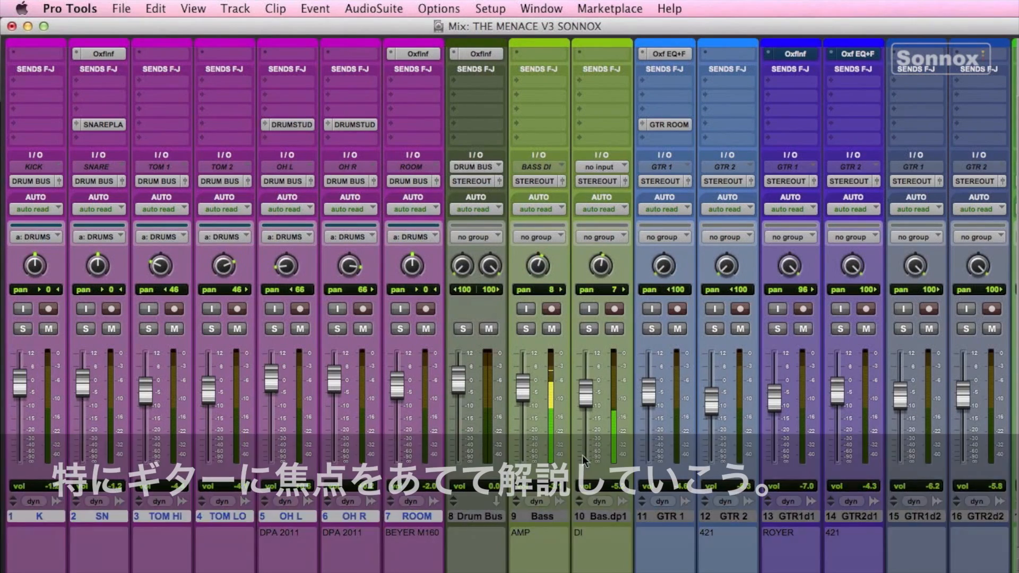
{"action": "scroll", "coordinate": [584, 460], "scroll_direction": "right", "scroll_amount": 10}
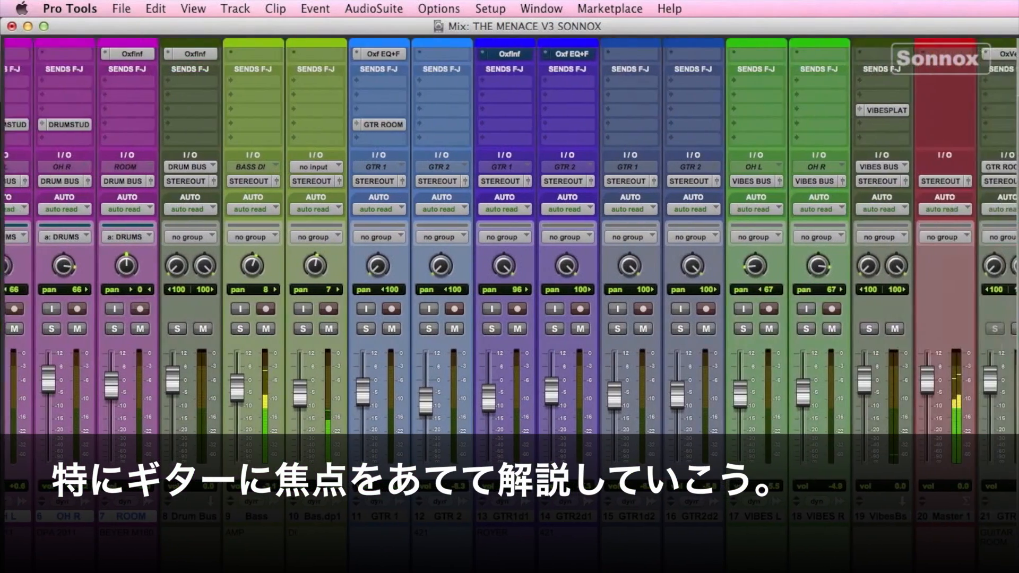
{"action": "scroll", "coordinate": [311, 454], "scroll_direction": "right", "scroll_amount": 2}
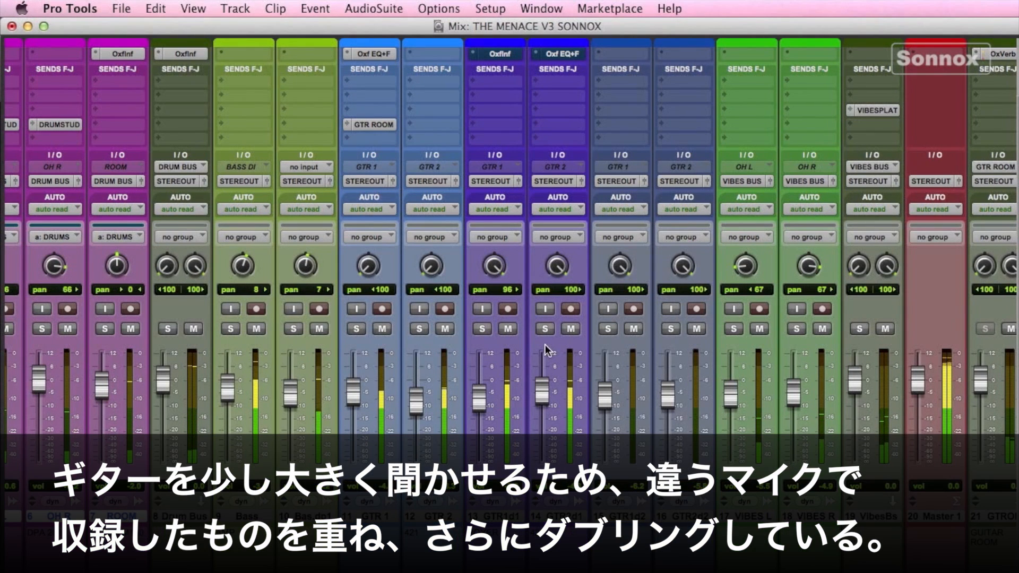
{"action": "left_click", "coordinate": [357, 329]}
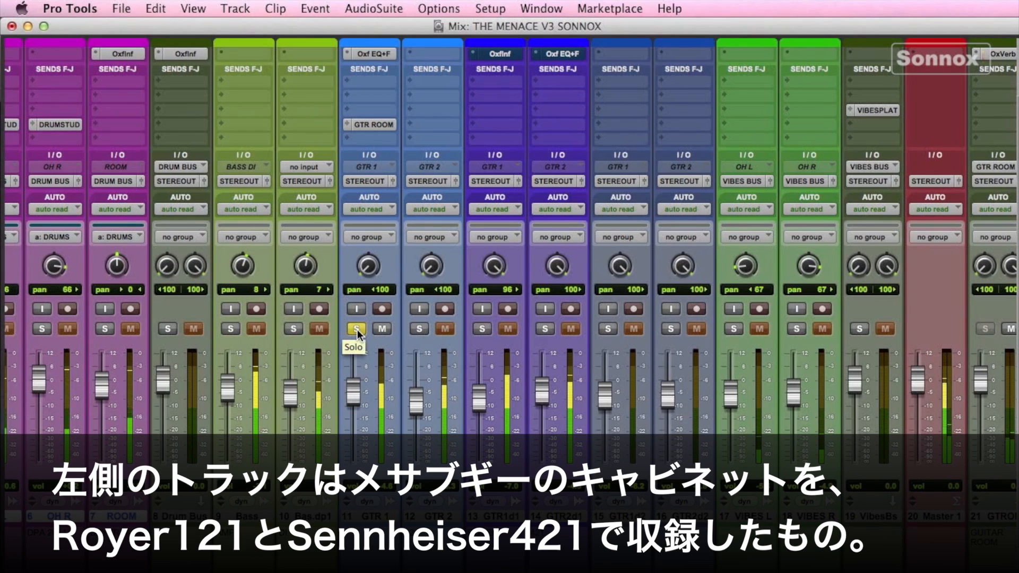
Move the solo from GTR 1 to GTR 2 to compare the two mics, and return it to GTR 1.
{"action": "left_click", "coordinate": [358, 330]}
{"action": "left_click", "coordinate": [425, 327]}
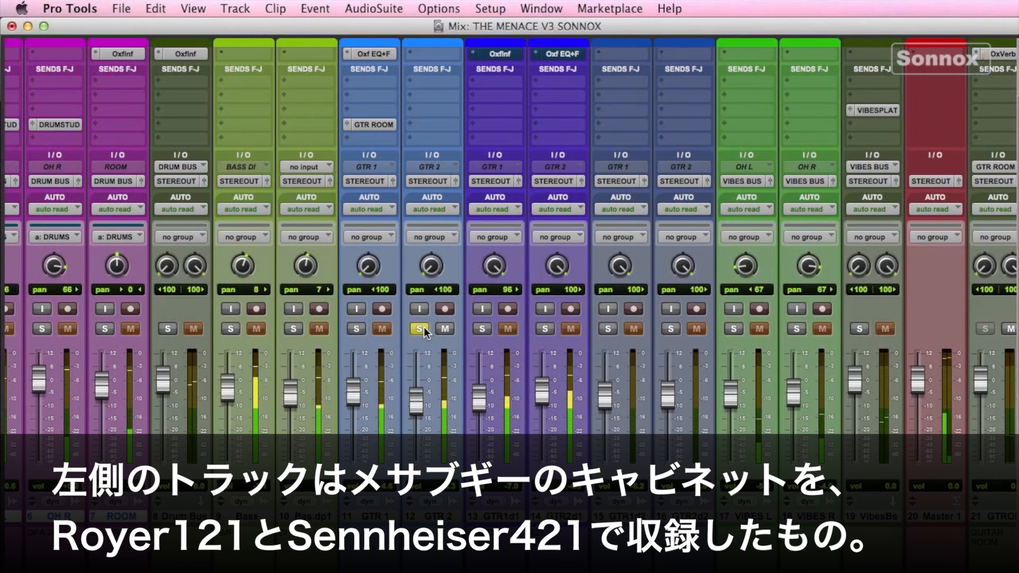
{"action": "left_click", "coordinate": [425, 327]}
{"action": "left_click", "coordinate": [358, 329]}
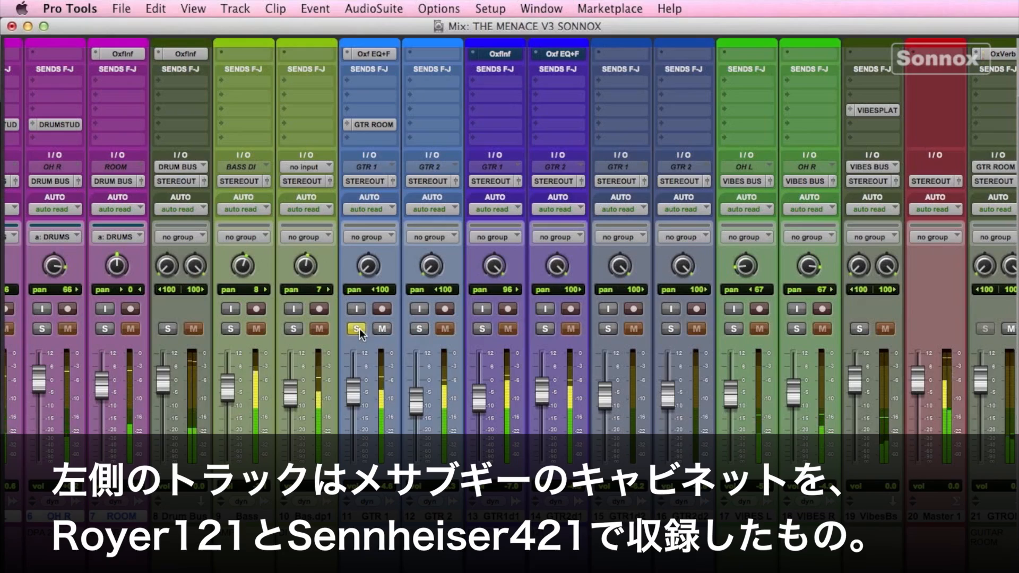
Select the Reflective Room preset in the Oxford Reverb on GTR ROOM and raise GTR 1's send level to -6.8 dB.
{"action": "left_click", "coordinate": [380, 123]}
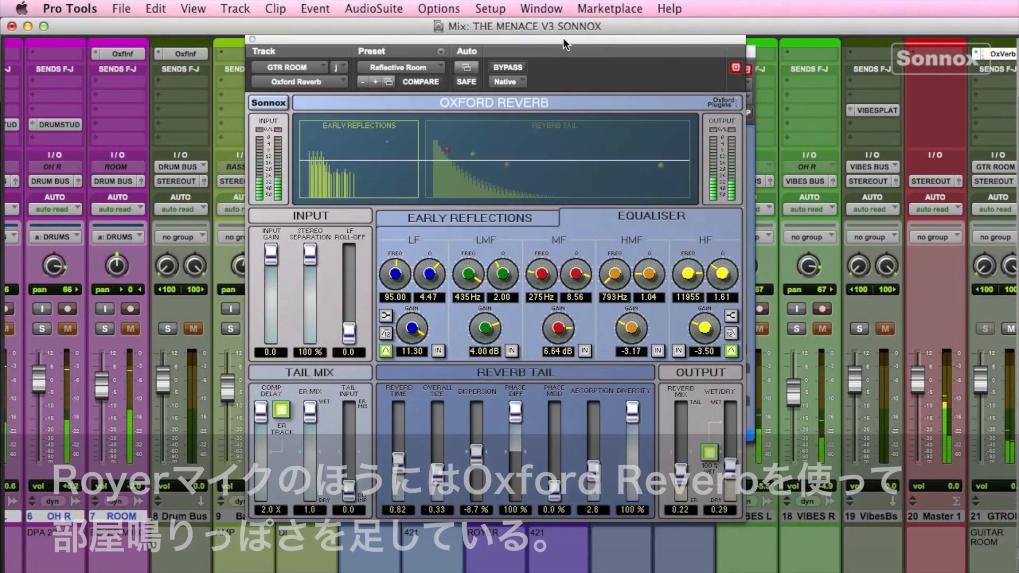
{"action": "left_click_drag", "start_coordinate": [563, 37], "coordinate": [376, 48]}
{"action": "left_click", "coordinate": [208, 76]}
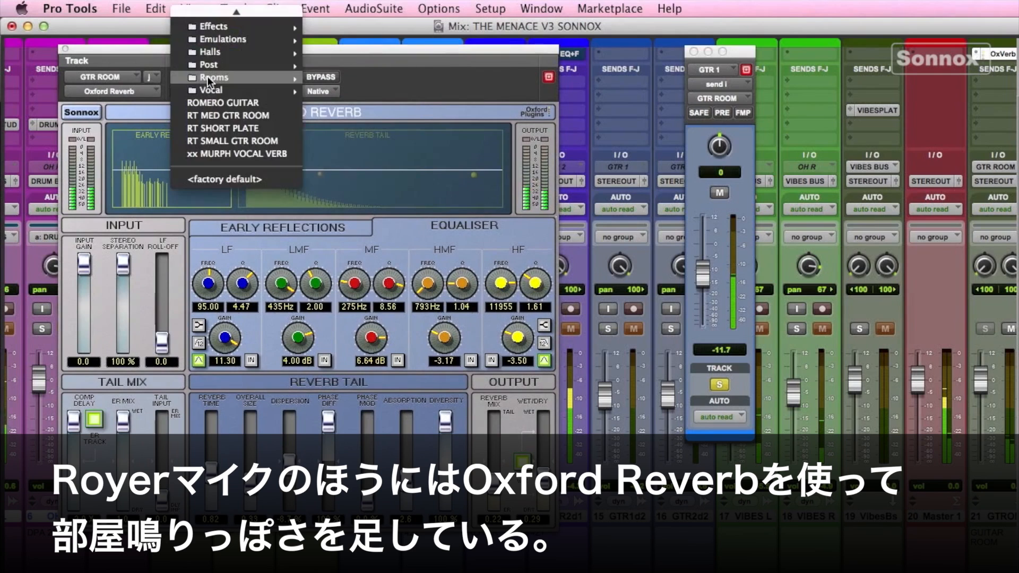
{"action": "mouse_move", "coordinate": [208, 78]}
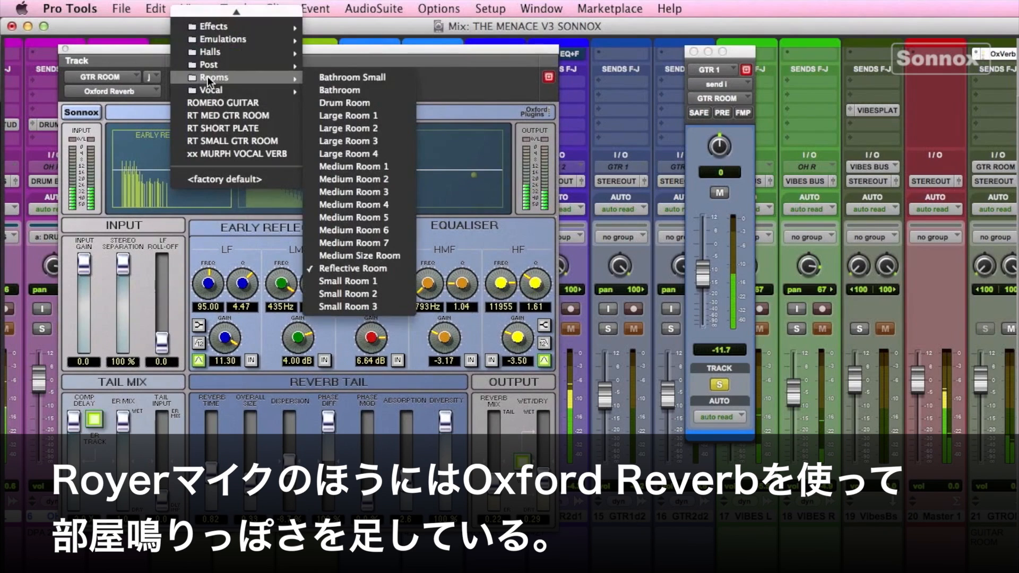
{"action": "left_click", "coordinate": [356, 268]}
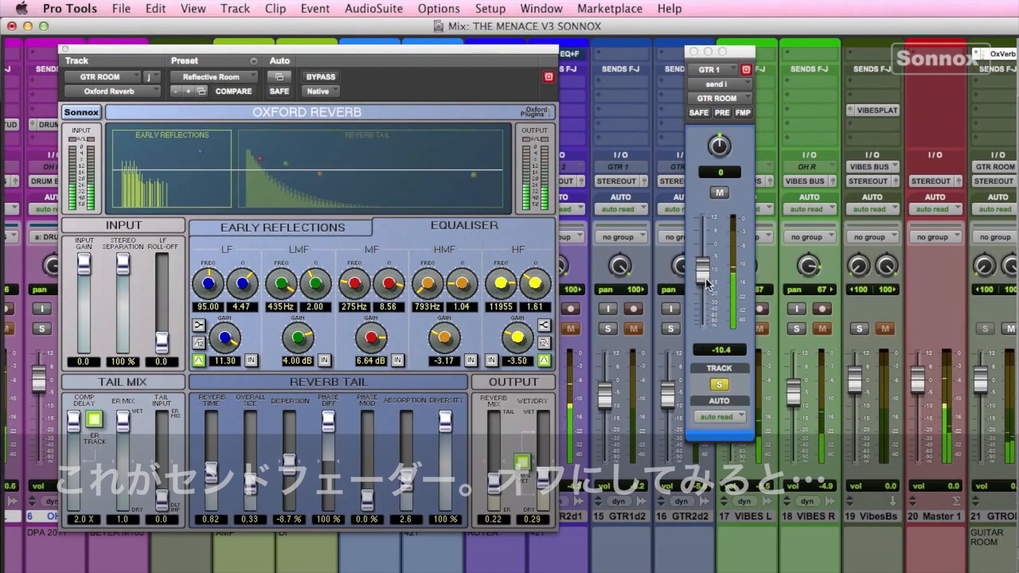
{"action": "mouse_move", "coordinate": [707, 279]}
{"action": "left_mouse_down"}
{"action": "mouse_move", "coordinate": [703, 263]}
{"action": "mouse_move", "coordinate": [702, 353]}
{"action": "mouse_move", "coordinate": [708, 263]}
{"action": "left_mouse_up"}
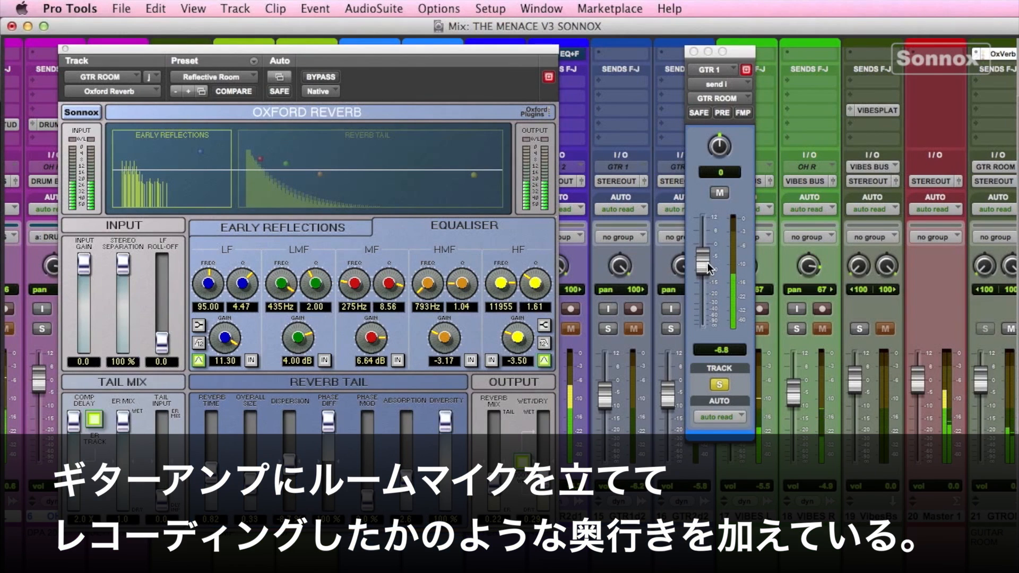
{"action": "left_click", "coordinate": [66, 48]}
Enable a low-cut filter at 82.9 Hz with a slope of 36 in GTR 1's Oxford EQ & Filters.
{"action": "left_click", "coordinate": [371, 54]}
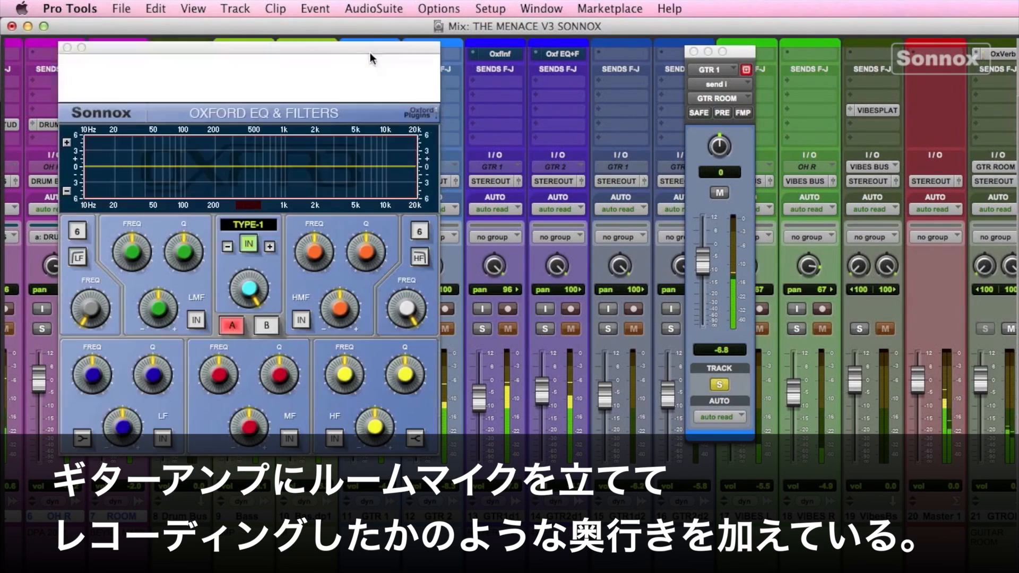
{"action": "left_click_drag", "start_coordinate": [352, 43], "coordinate": [399, 48]}
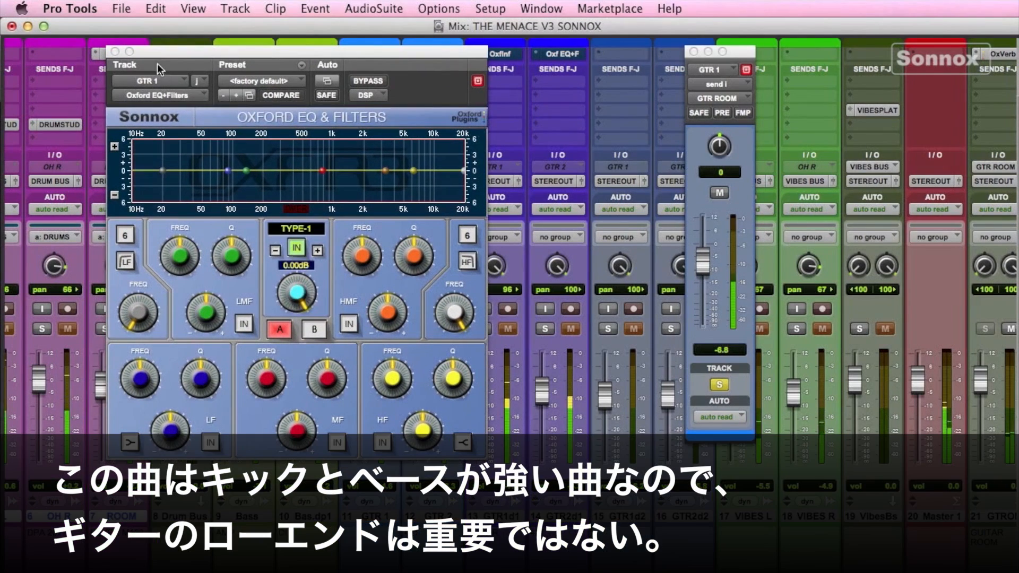
{"action": "left_click_drag", "start_coordinate": [152, 52], "coordinate": [419, 47]}
{"action": "mouse_move", "coordinate": [429, 168]}
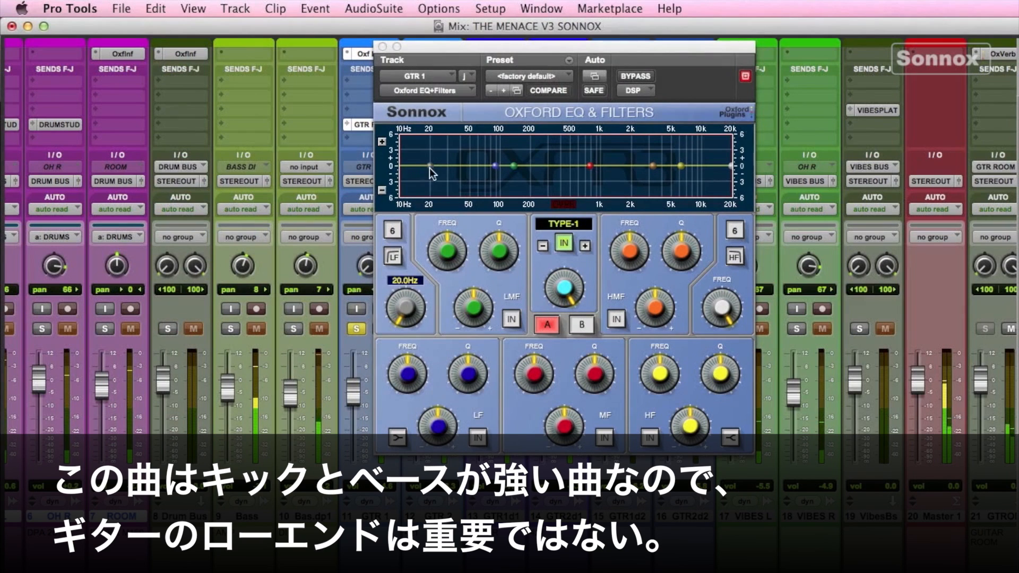
{"action": "left_click_drag", "start_coordinate": [431, 166], "coordinate": [493, 209]}
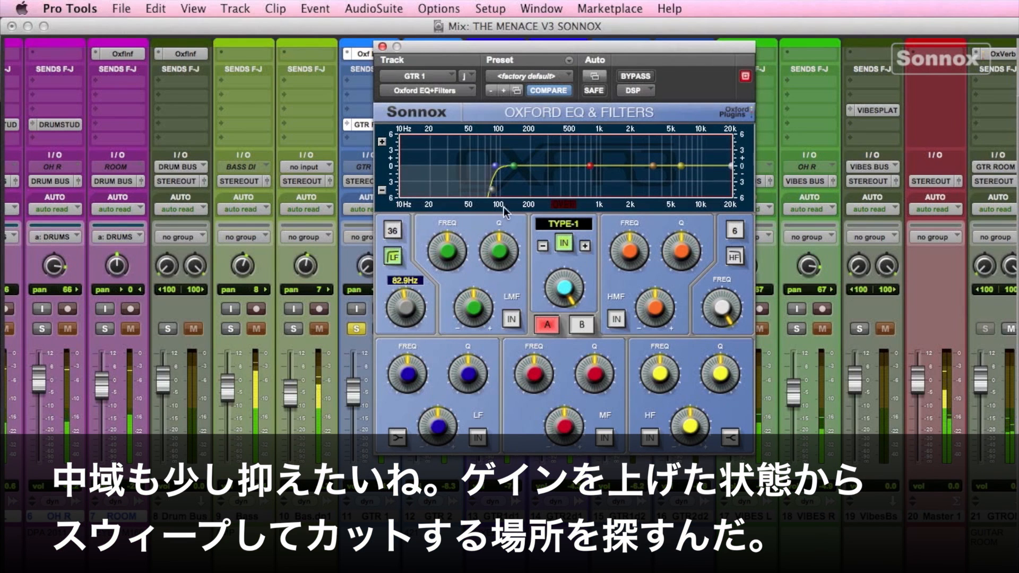
Cut the MF band by 1.76 dB at 986 Hz and boost the HMF band by 1.62 dB at 4722 Hz, checking against bypass.
{"action": "mouse_move", "coordinate": [587, 165]}
{"action": "left_mouse_down"}
{"action": "mouse_move", "coordinate": [657, 161]}
{"action": "mouse_move", "coordinate": [604, 147]}
{"action": "mouse_move", "coordinate": [599, 175]}
{"action": "left_mouse_up"}
{"action": "mouse_move", "coordinate": [653, 166]}
{"action": "left_mouse_down"}
{"action": "mouse_move", "coordinate": [706, 151]}
{"action": "mouse_move", "coordinate": [673, 142]}
{"action": "mouse_move", "coordinate": [667, 161]}
{"action": "left_mouse_up"}
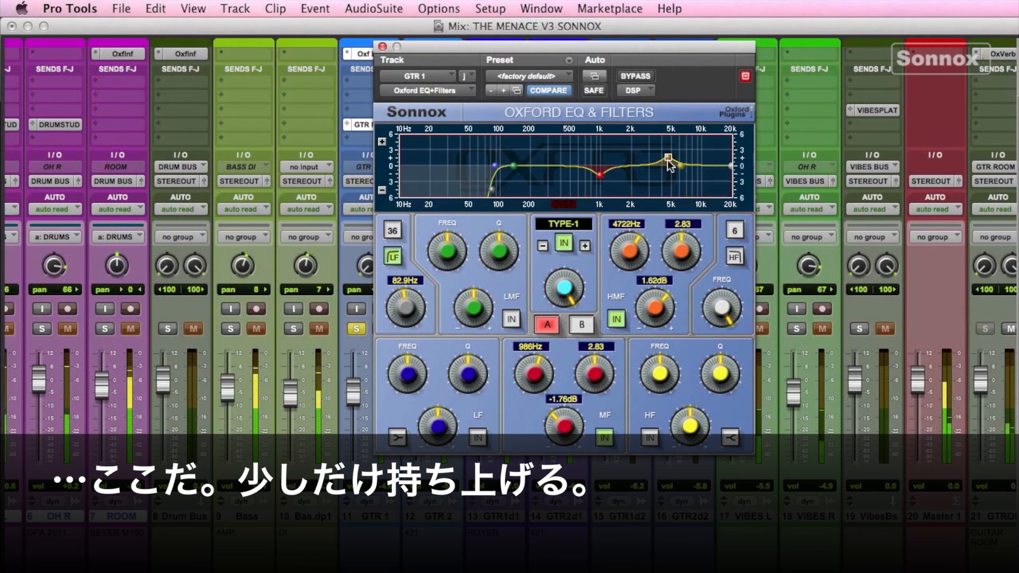
{"action": "left_click", "coordinate": [626, 75]}
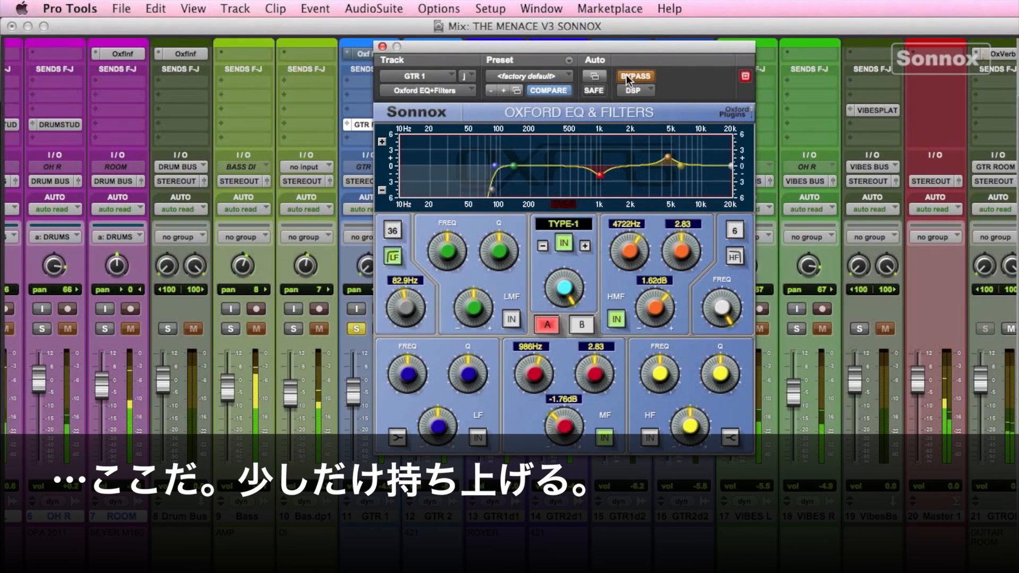
{"action": "left_click", "coordinate": [627, 75]}
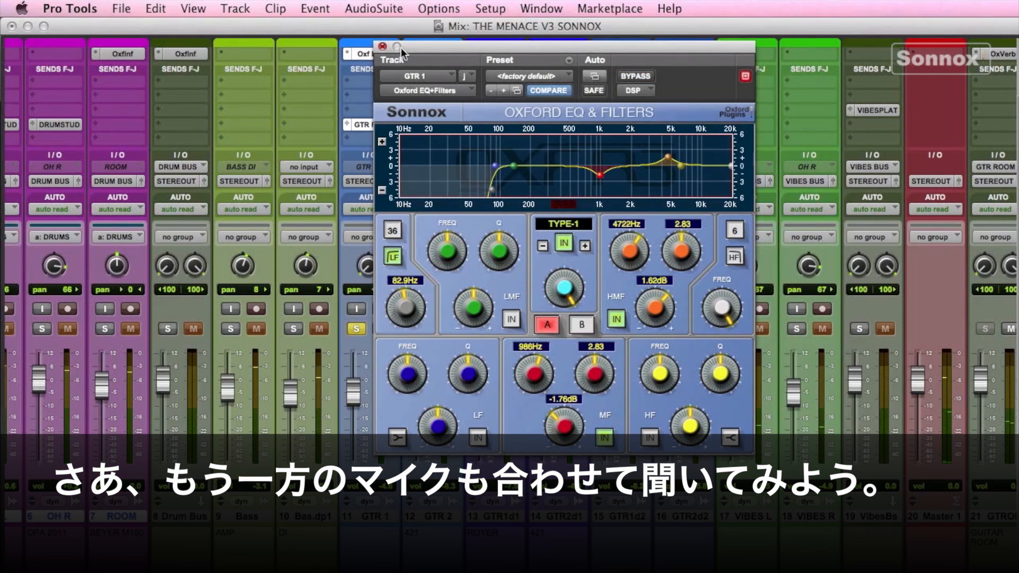
Solo GTR 2 together with GTR 1 and lower the GTR 2 fader to -9.8 dB to balance the two mics.
{"action": "left_click_drag", "start_coordinate": [401, 47], "coordinate": [512, 42]}
{"action": "key", "text": "super+equal"}
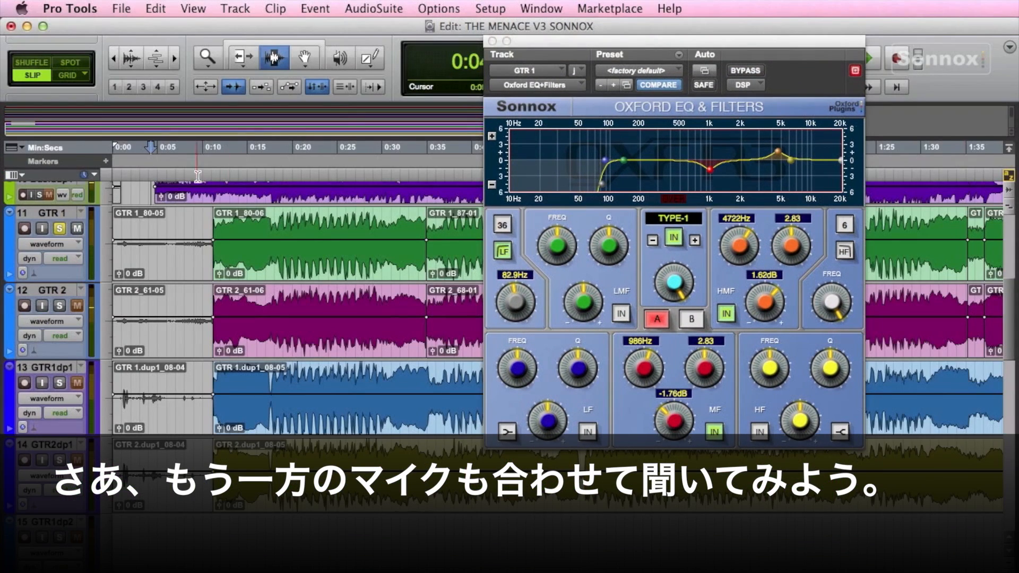
{"action": "key", "text": "super+equal"}
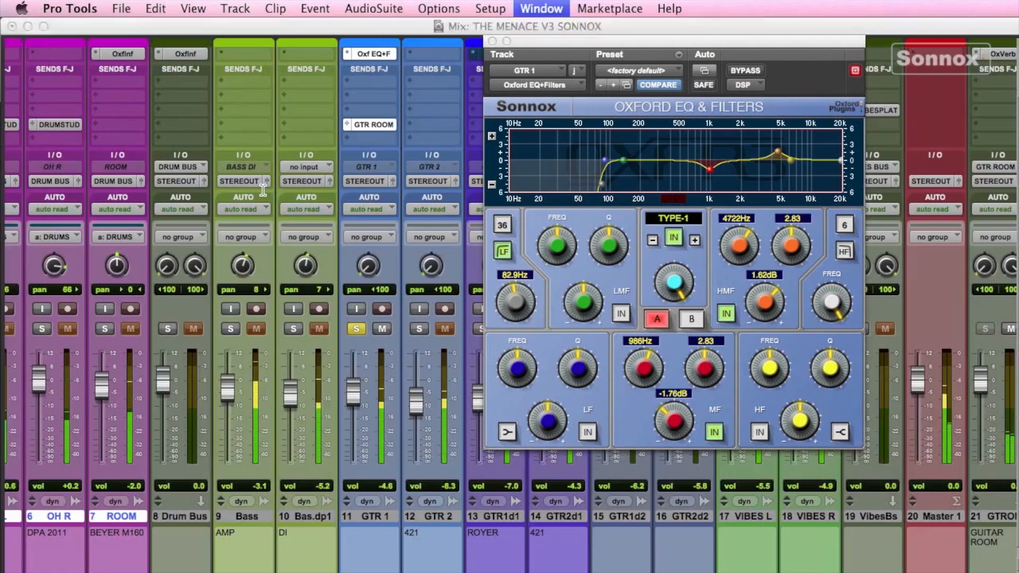
{"action": "left_click", "coordinate": [420, 330]}
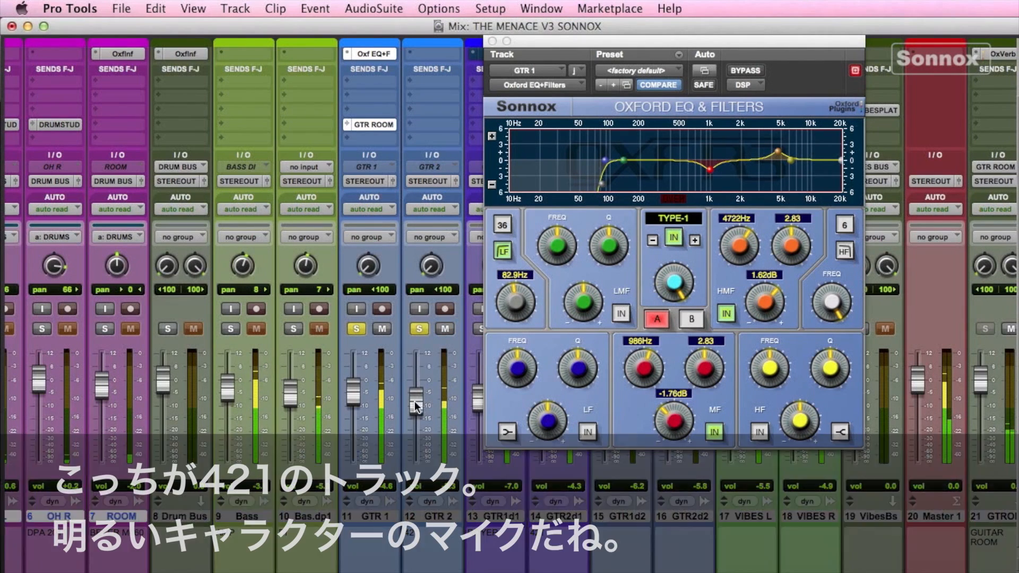
{"action": "mouse_move", "coordinate": [415, 400]}
{"action": "left_mouse_down"}
{"action": "mouse_move", "coordinate": [419, 454]}
{"action": "mouse_move", "coordinate": [410, 393]}
{"action": "mouse_move", "coordinate": [413, 406]}
{"action": "left_mouse_up"}
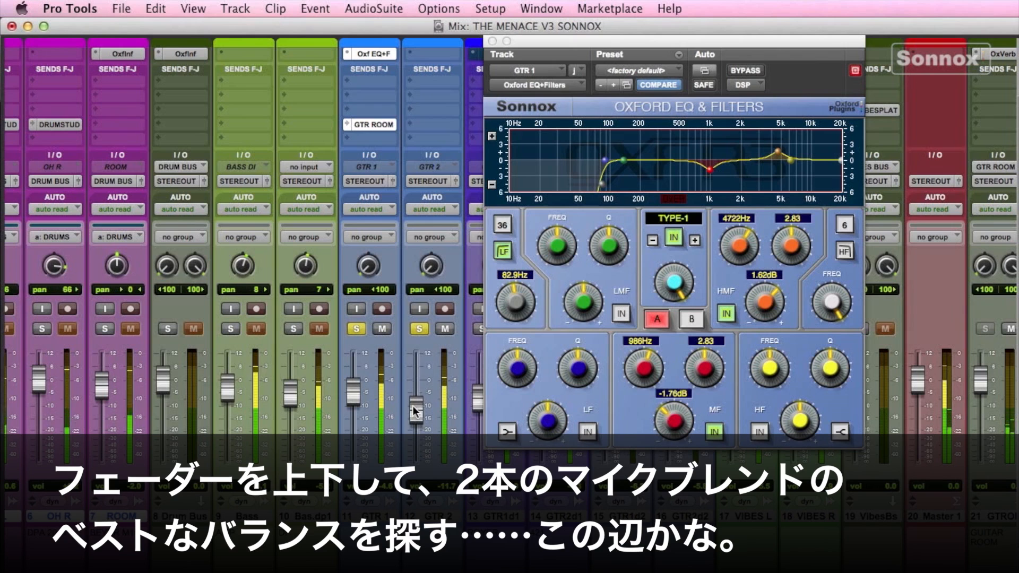
{"action": "left_click", "coordinate": [358, 329]}
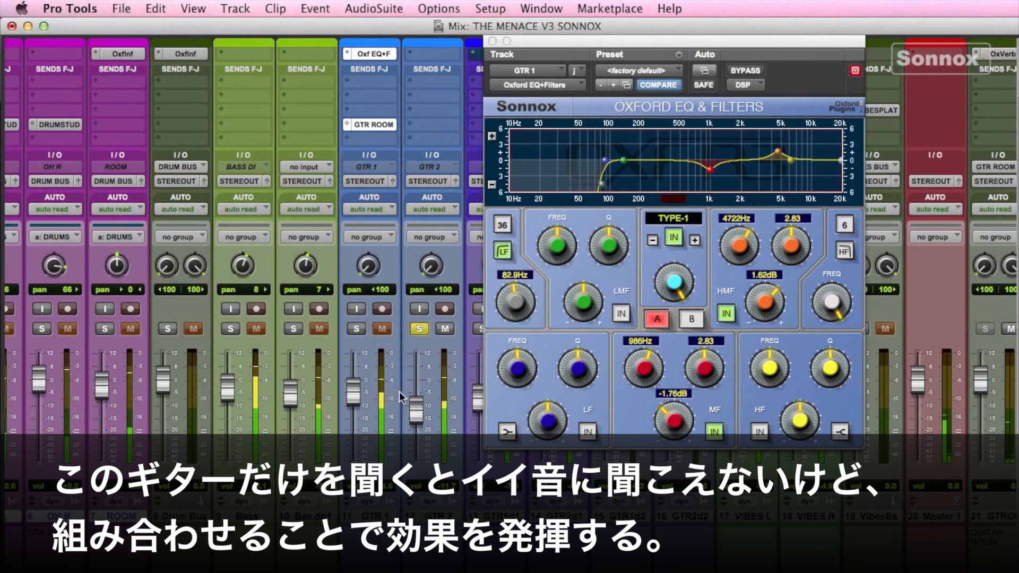
{"action": "left_click", "coordinate": [360, 330]}
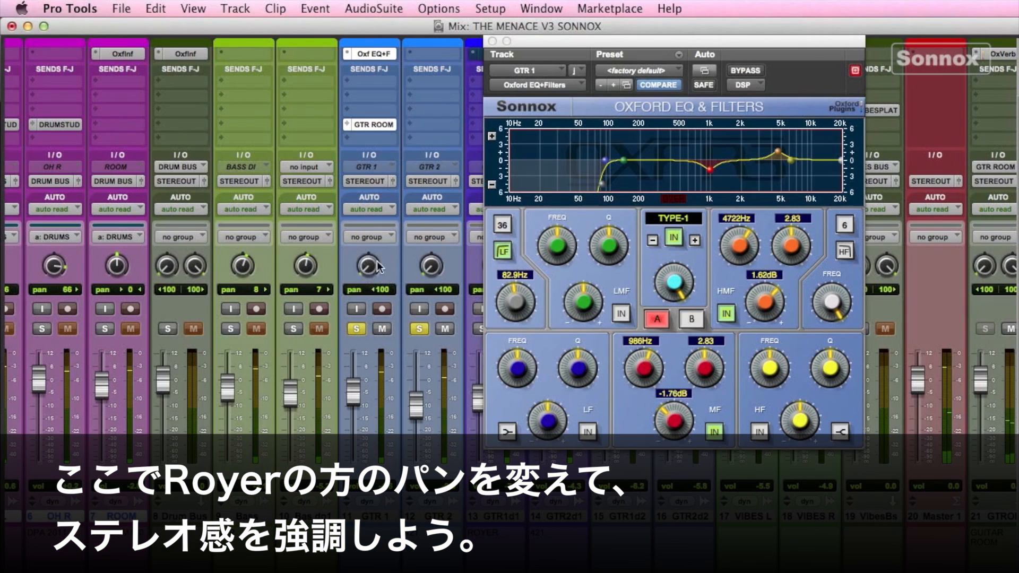
Pan GTR 1 to 35 left and close its EQ window.
{"action": "mouse_move", "coordinate": [377, 260]}
{"action": "left_mouse_down"}
{"action": "mouse_move", "coordinate": [373, 228]}
{"action": "mouse_move", "coordinate": [369, 256]}
{"action": "left_mouse_up"}
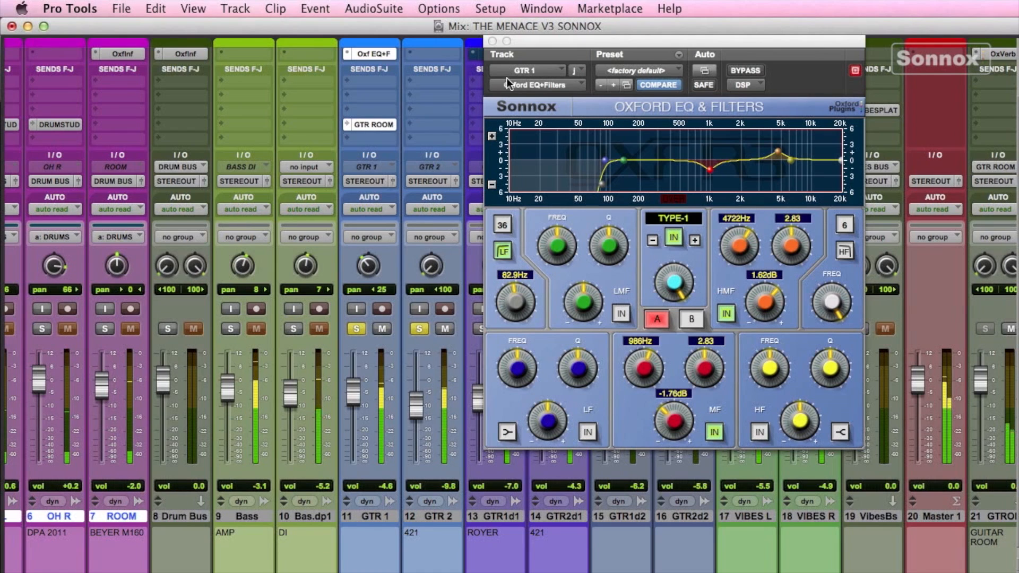
{"action": "left_click", "coordinate": [493, 41]}
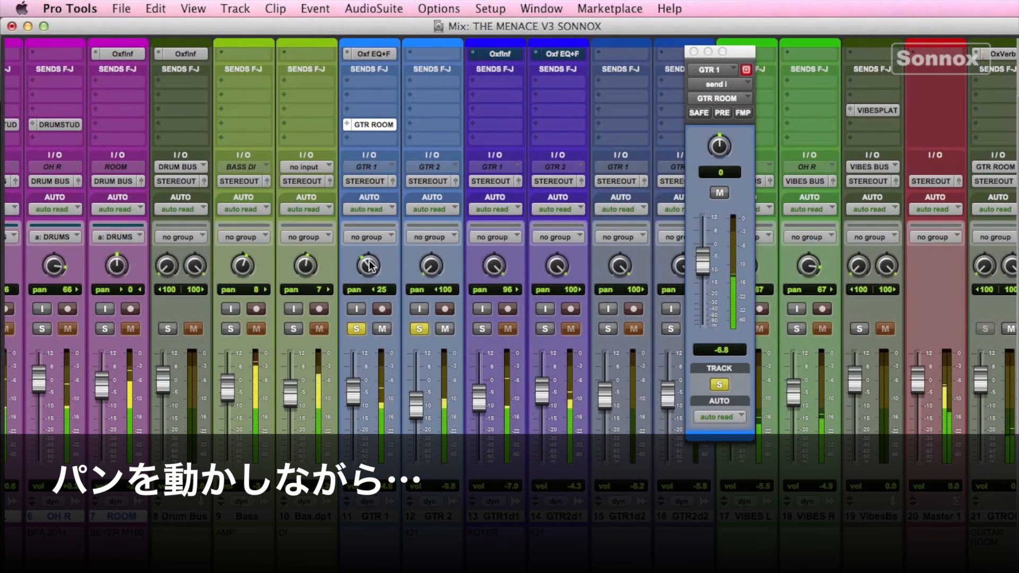
{"action": "mouse_move", "coordinate": [368, 267]}
{"action": "left_mouse_down"}
{"action": "mouse_move", "coordinate": [362, 314]}
{"action": "mouse_move", "coordinate": [368, 263]}
{"action": "mouse_move", "coordinate": [377, 276]}
{"action": "left_mouse_up"}
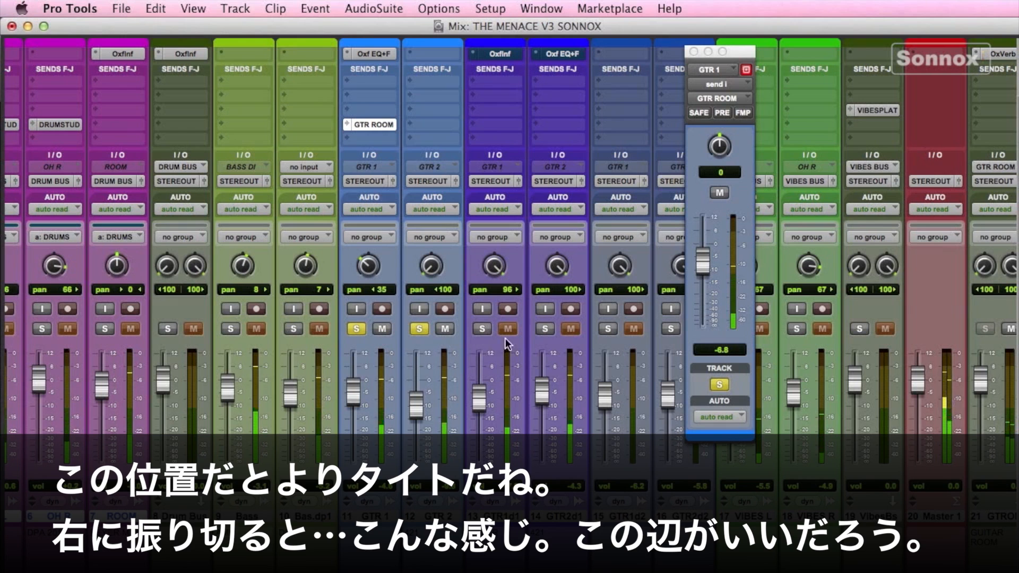
Add the doubled tracks GTR1d1 and GTR2d1 to the solo and play the session.
{"action": "left_click", "coordinate": [482, 330]}
{"action": "left_click", "coordinate": [545, 330]}
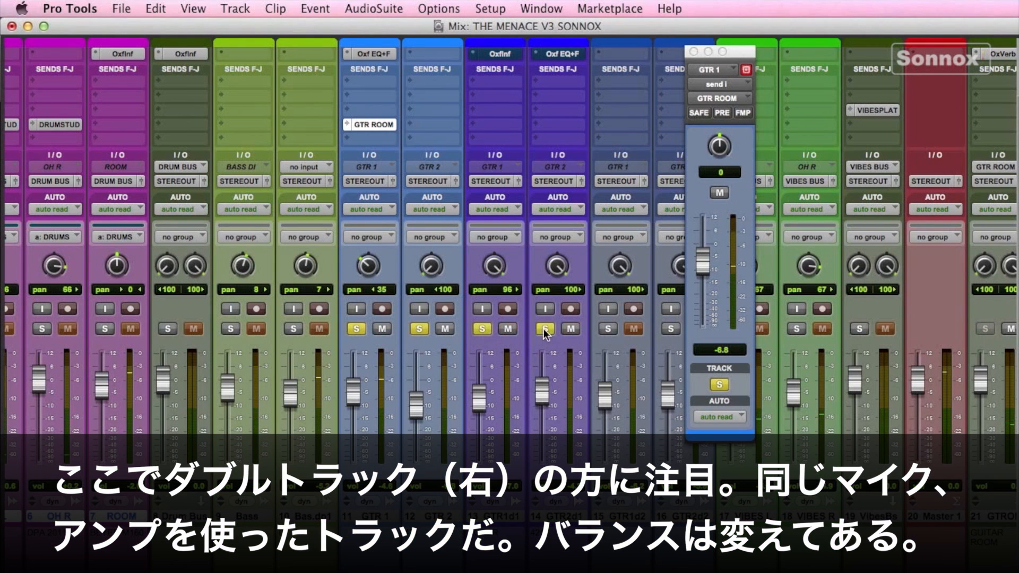
{"action": "key", "text": "space"}
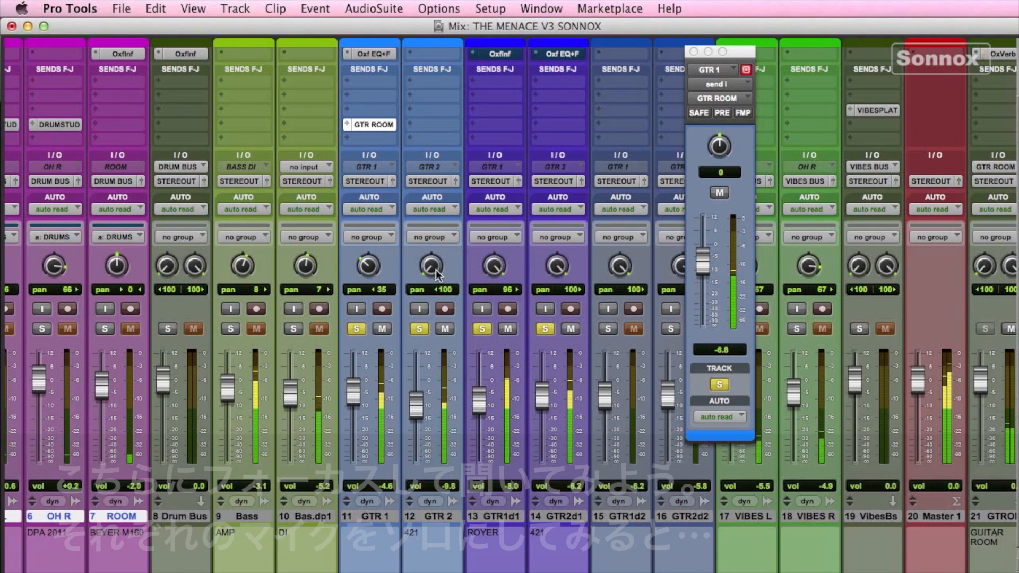
Take GTR 1 and GTR 2 out of solo and compare the doubled mics, leaving only GTR1d1 soloed.
{"action": "left_click", "coordinate": [422, 330]}
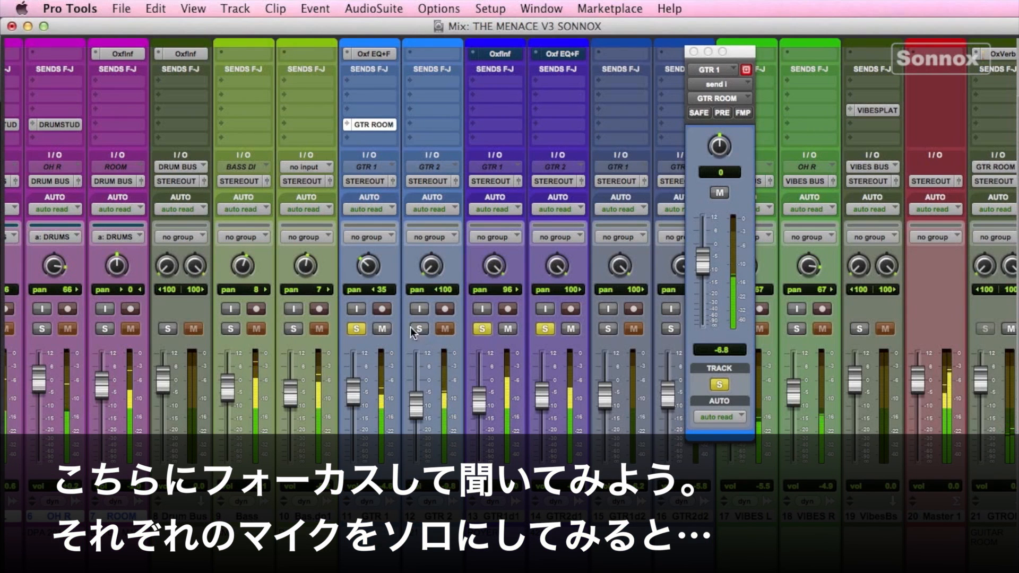
{"action": "left_click", "coordinate": [357, 329]}
{"action": "left_click", "coordinate": [482, 329]}
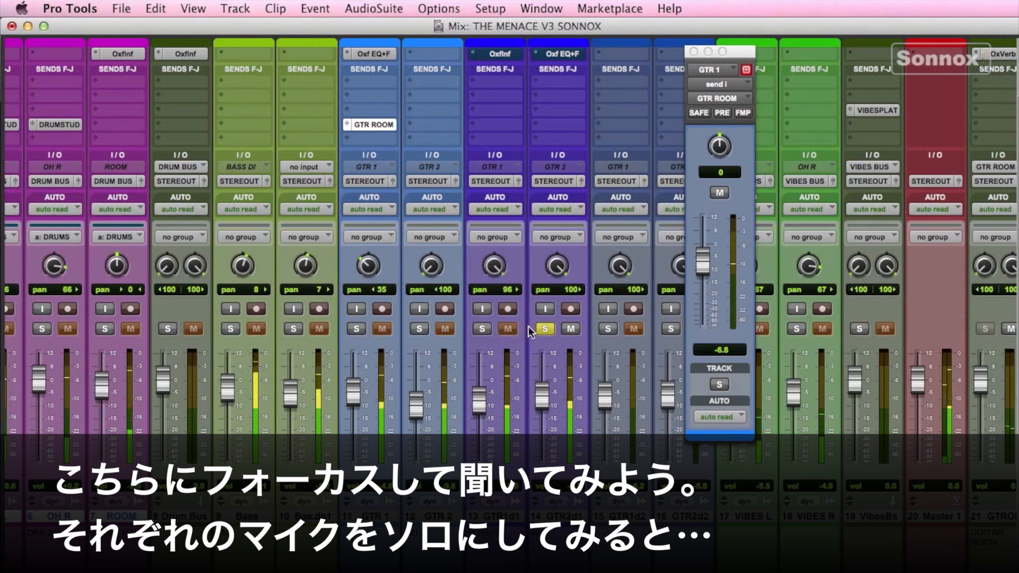
{"action": "left_click", "coordinate": [483, 330]}
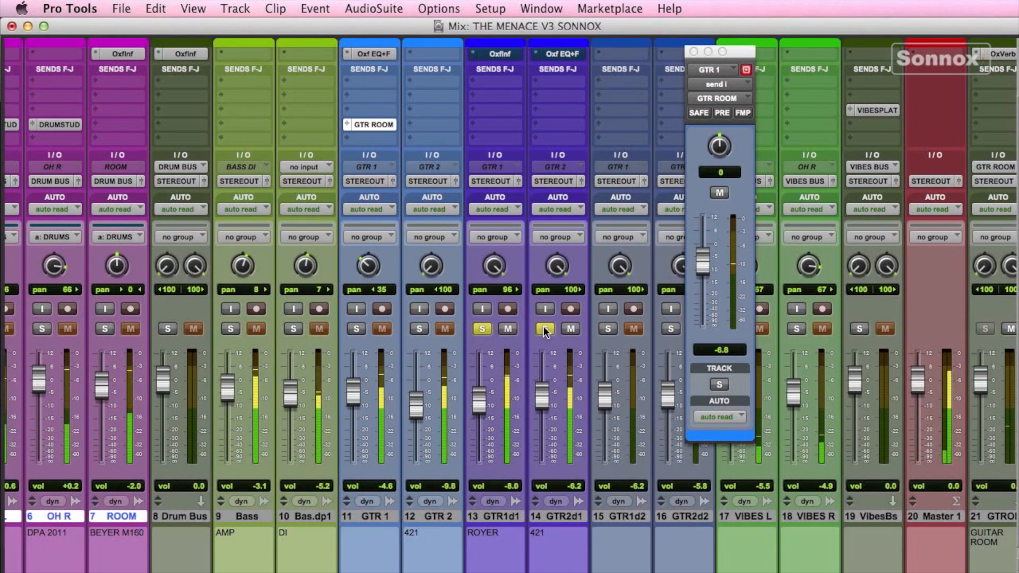
{"action": "left_click", "coordinate": [546, 329]}
Take the Oxford Inflator on GTR1d1 out of bypass and reset it to its factory default settings.
{"action": "left_click", "coordinate": [494, 54]}
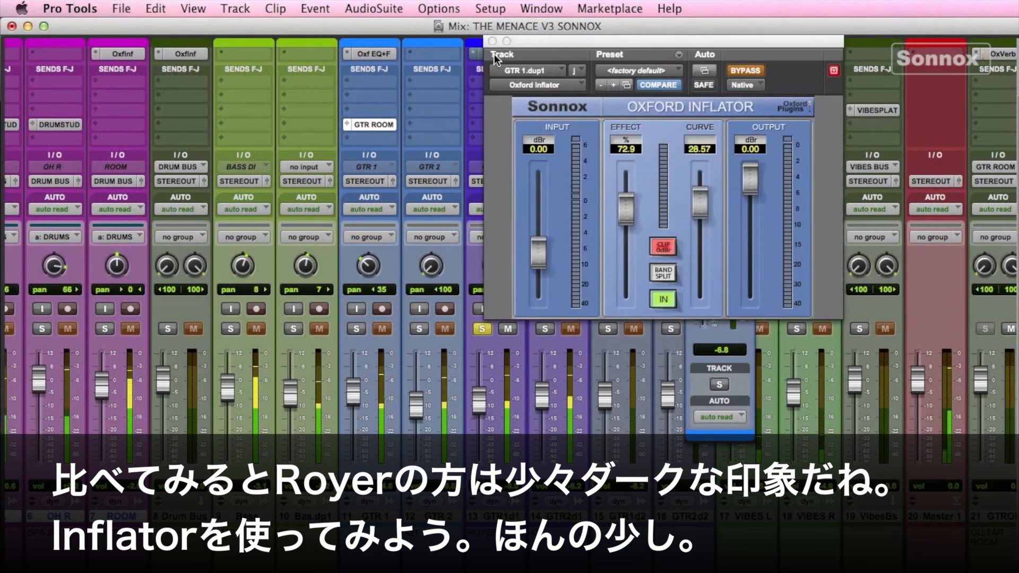
{"action": "left_click_drag", "start_coordinate": [519, 40], "coordinate": [632, 87]}
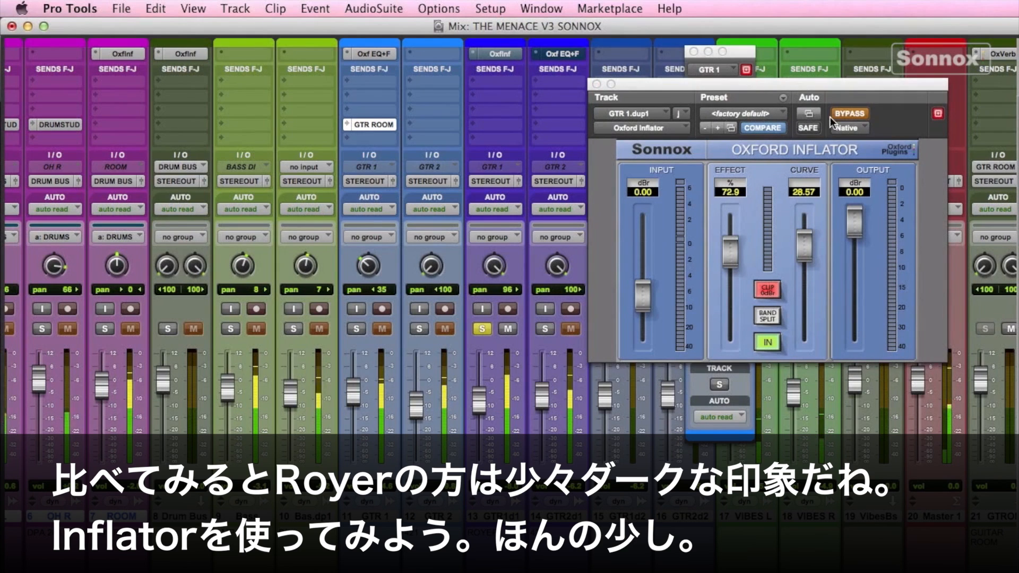
{"action": "left_click", "coordinate": [843, 113]}
{"action": "left_click_drag", "start_coordinate": [738, 250], "coordinate": [731, 258]}
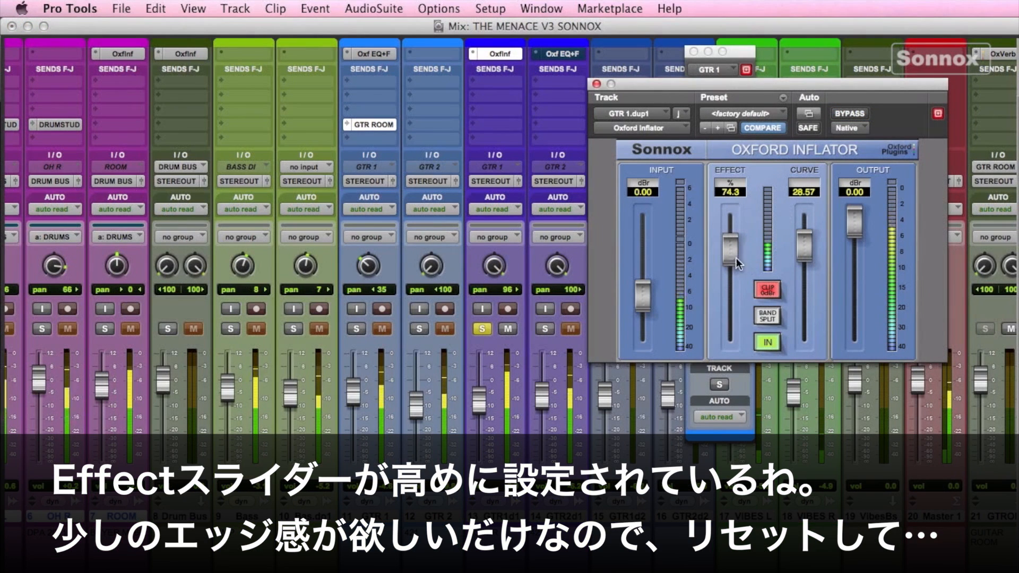
{"action": "left_click", "coordinate": [732, 115]}
{"action": "left_click", "coordinate": [732, 116]}
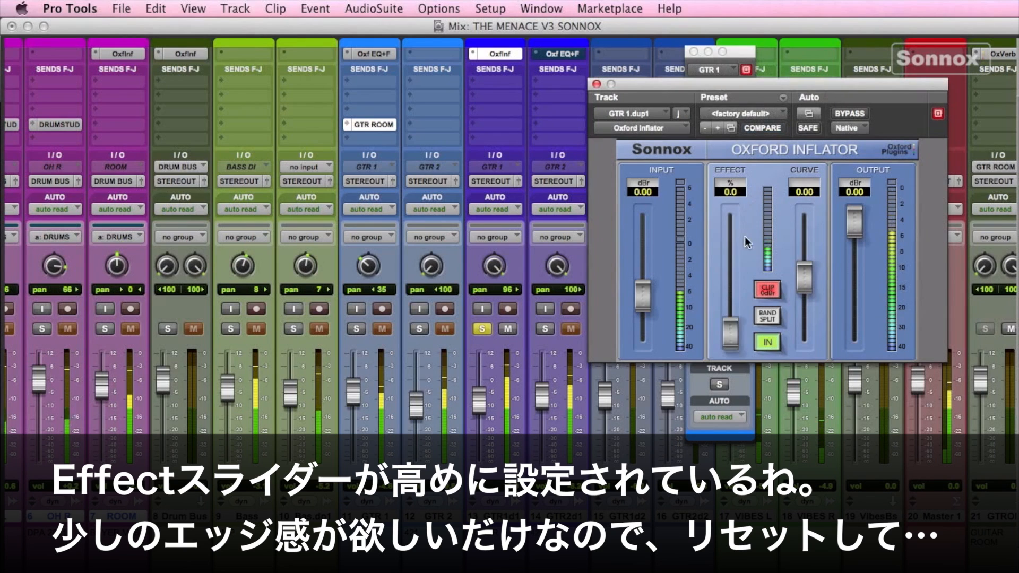
Set the GTR1d1 Inflator's Effect to 73.6 % and Curve to 27.14, and compare the sound with it bypassed.
{"action": "left_click_drag", "start_coordinate": [731, 339], "coordinate": [730, 273]}
{"action": "left_click_drag", "start_coordinate": [808, 279], "coordinate": [807, 250]}
{"action": "left_click_drag", "start_coordinate": [736, 268], "coordinate": [735, 251]}
{"action": "left_click", "coordinate": [845, 113]}
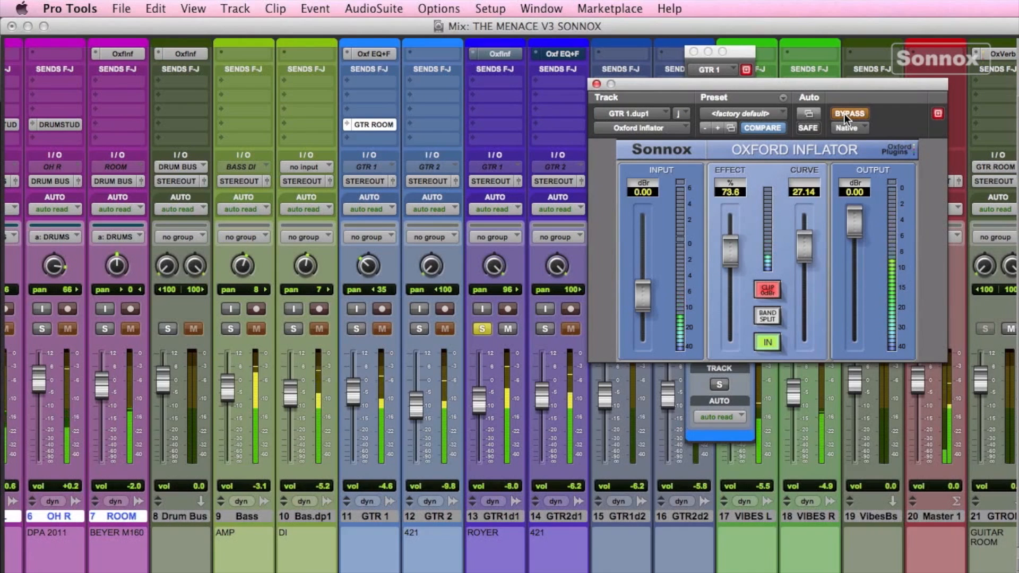
{"action": "left_click", "coordinate": [845, 114]}
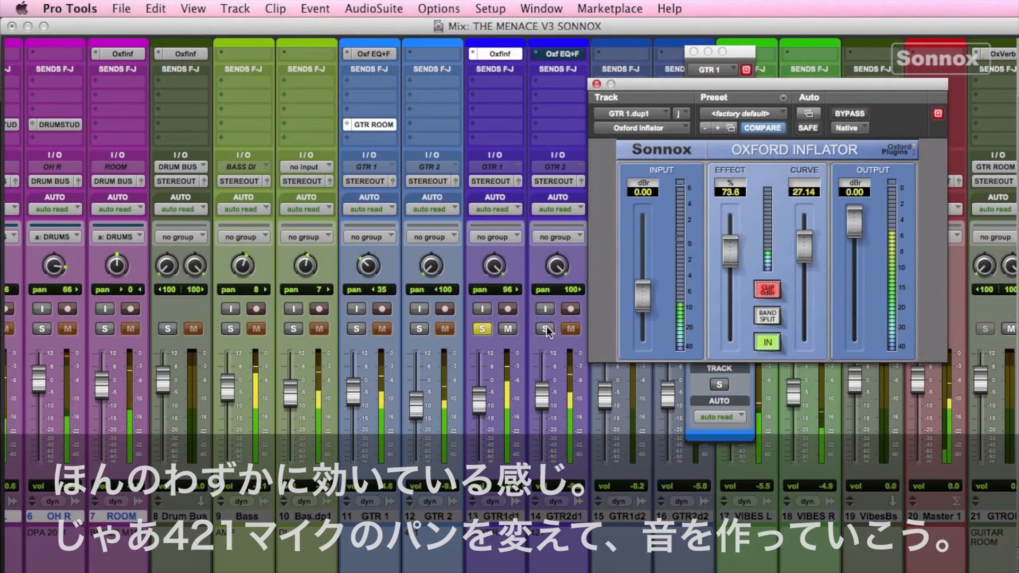
Solo GTR2d1, pan it to 57 right and take GTR1d1 out of solo.
{"action": "left_click", "coordinate": [547, 330]}
{"action": "left_click_drag", "start_coordinate": [556, 266], "coordinate": [521, 317]}
{"action": "left_click", "coordinate": [481, 329]}
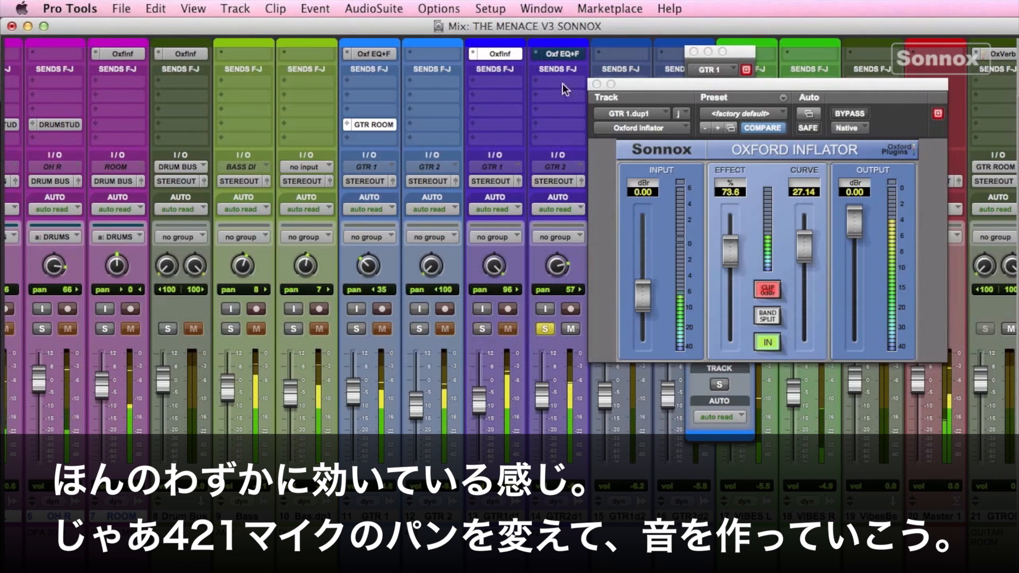
Activate the GTR2d1 EQ with a 57.8 Hz low cut at 24 dB and boosts of 2.06 dB at 5655 Hz and 2.50 dB at 10705 Hz.
{"action": "left_click", "coordinate": [557, 52]}
{"action": "left_click_drag", "start_coordinate": [617, 82], "coordinate": [341, 83]}
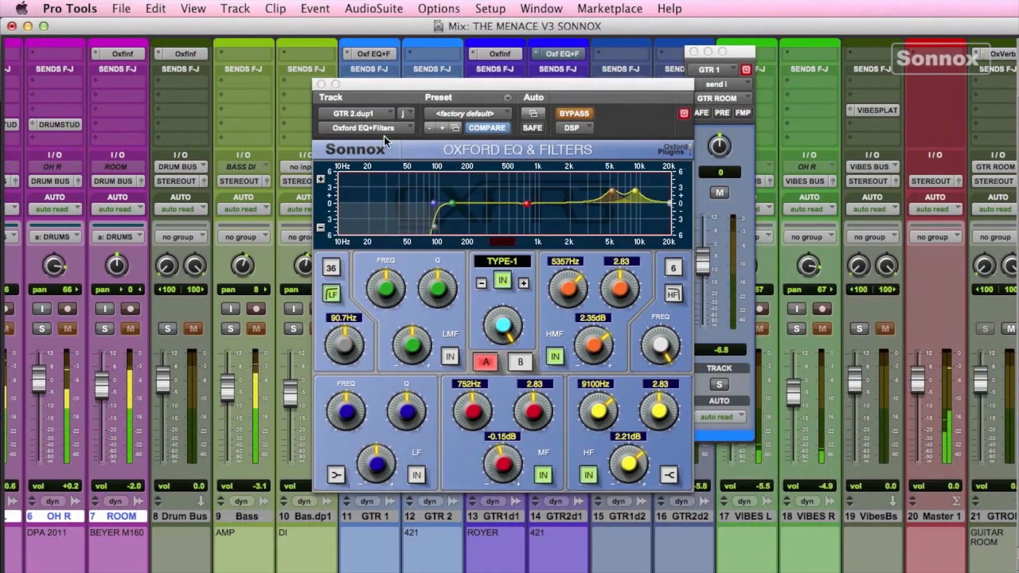
{"action": "left_click", "coordinate": [575, 113]}
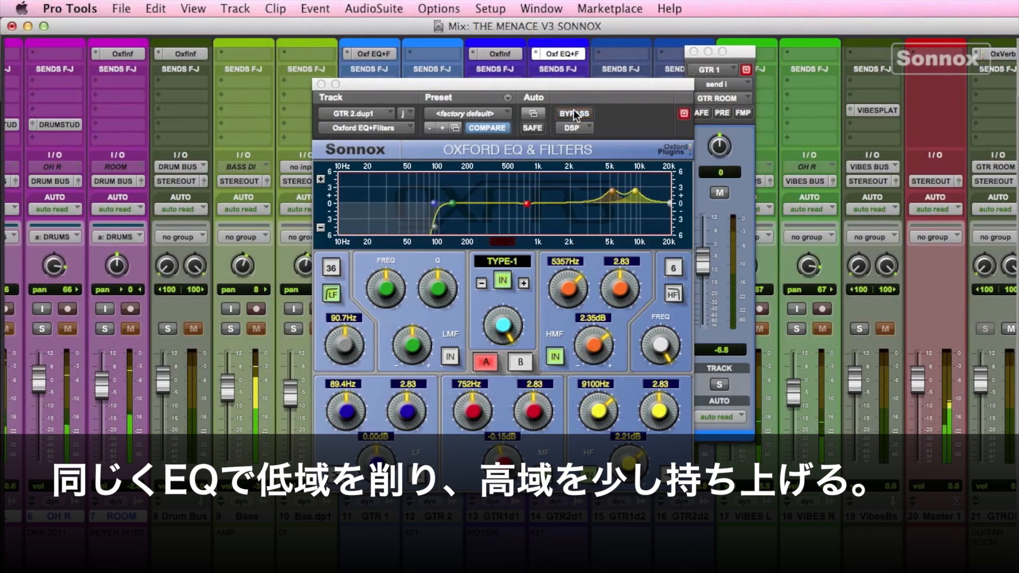
{"action": "left_click_drag", "start_coordinate": [452, 203], "coordinate": [415, 217]}
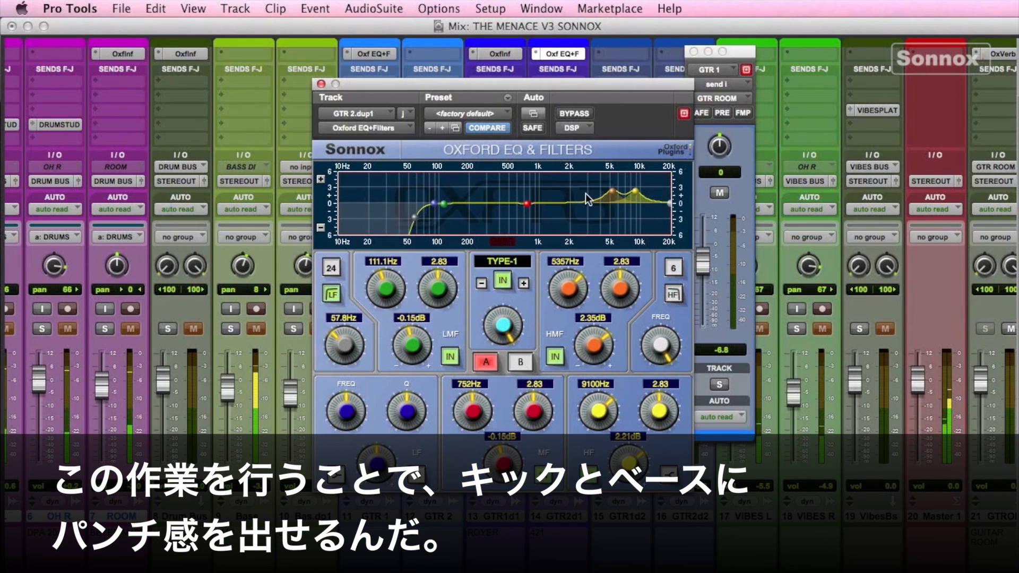
{"action": "left_click_drag", "start_coordinate": [613, 191], "coordinate": [646, 193]}
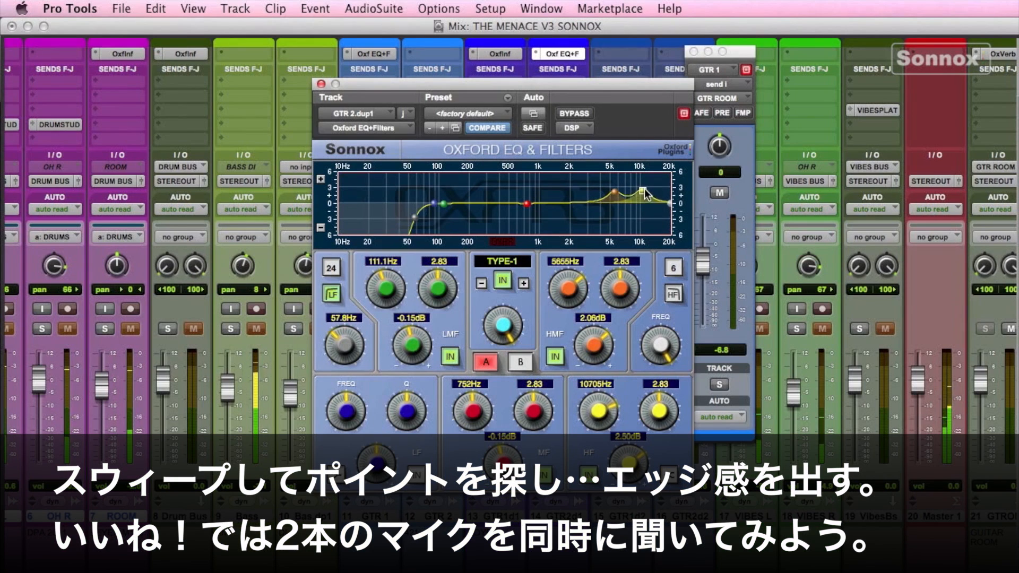
{"action": "left_click", "coordinate": [320, 83]}
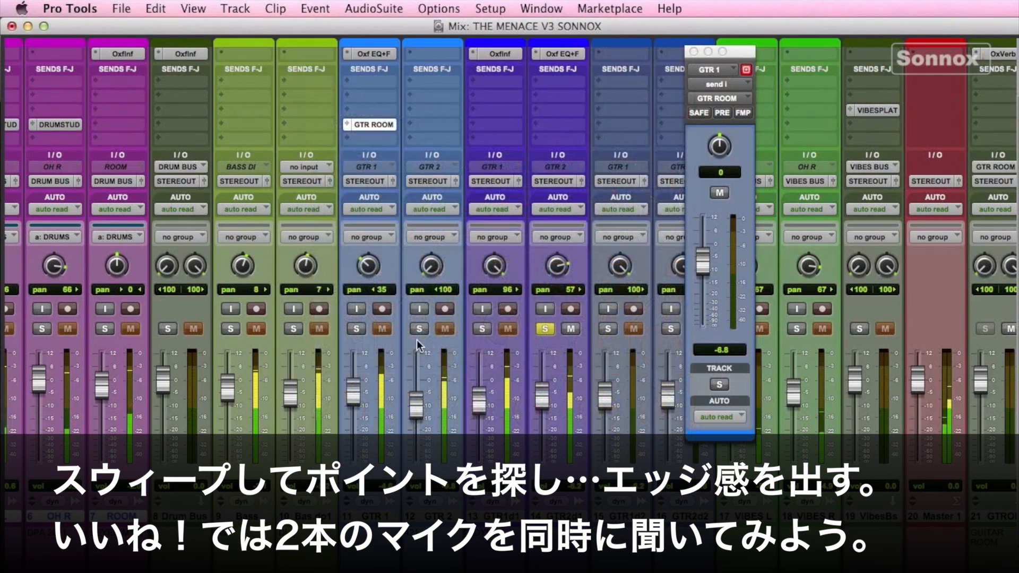
Solo GTR1d1 together with GTR2d1 and pan GTR2d1 to 45 right.
{"action": "left_click", "coordinate": [484, 329]}
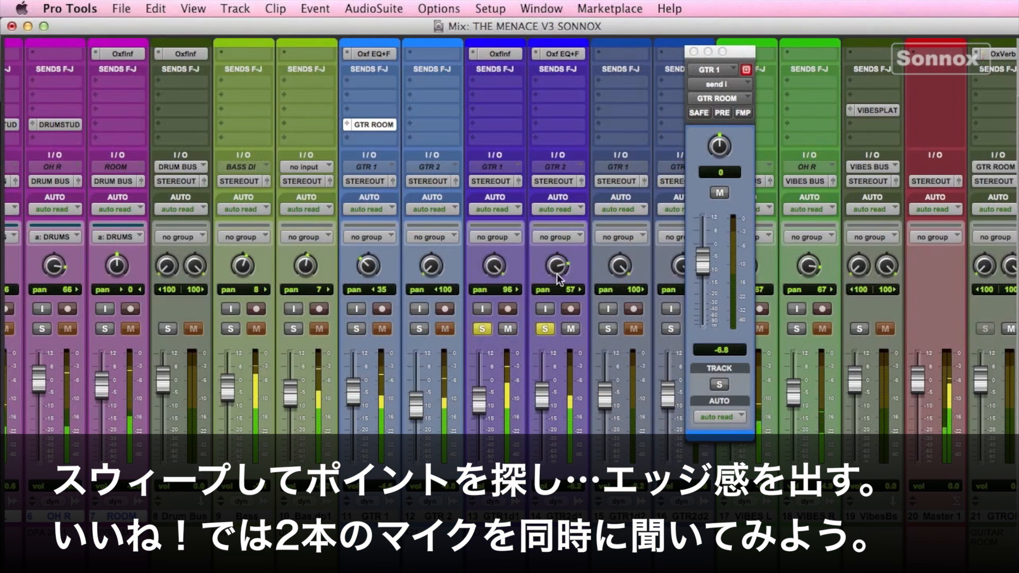
{"action": "left_click_drag", "start_coordinate": [558, 280], "coordinate": [555, 272]}
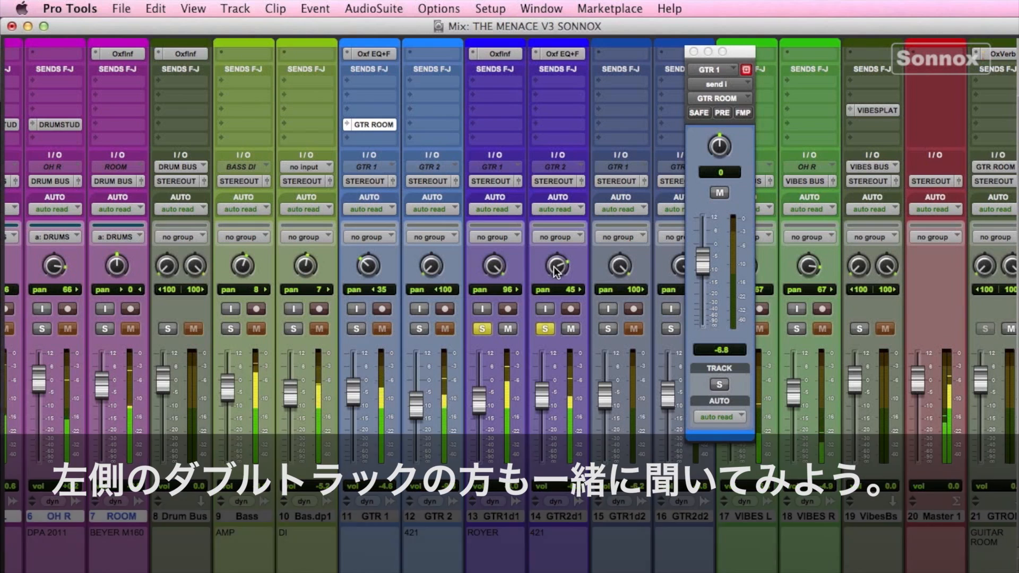
Add GTR 1 and GTR 2 to the solo to hear both doubles together, and clear all solos to hear the full mix.
{"action": "left_click", "coordinate": [419, 329]}
{"action": "left_click", "coordinate": [357, 329]}
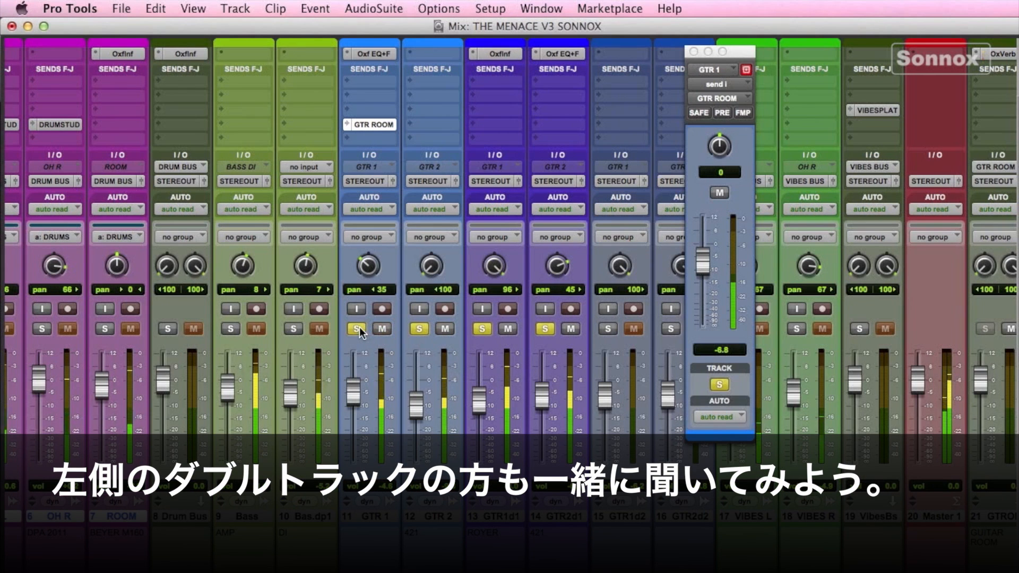
{"action": "left_click", "coordinate": [357, 329], "text": "alt"}
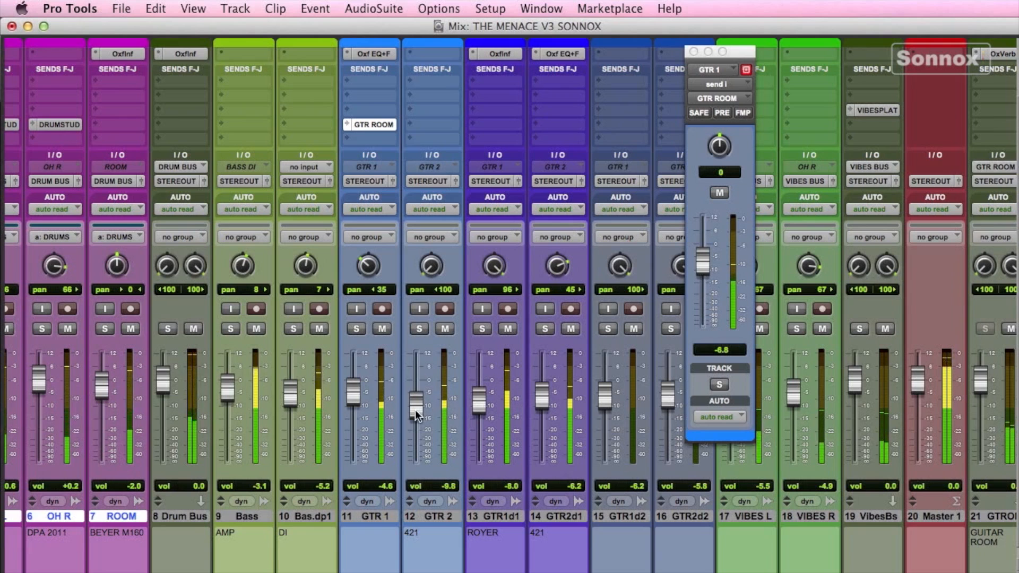
Raise the faders to -3.1 dB on GTR 1, -7.7 dB on GTR 2 and -7.0 dB on GTR1d1.
{"action": "left_click_drag", "start_coordinate": [416, 410], "coordinate": [414, 407]}
{"action": "left_click_drag", "start_coordinate": [355, 391], "coordinate": [353, 387]}
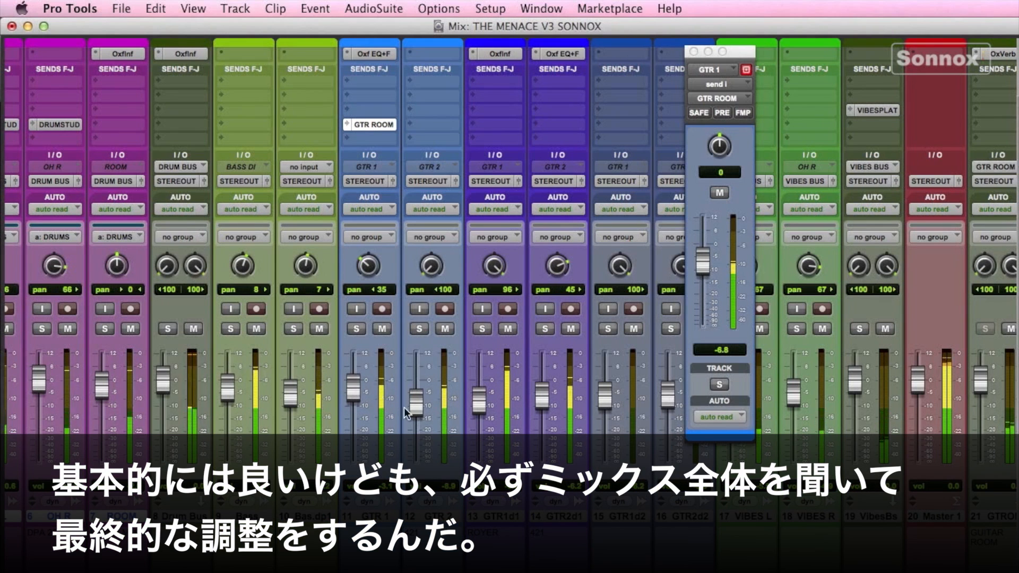
{"action": "left_click_drag", "start_coordinate": [414, 411], "coordinate": [414, 407]}
{"action": "left_click_drag", "start_coordinate": [482, 406], "coordinate": [482, 404]}
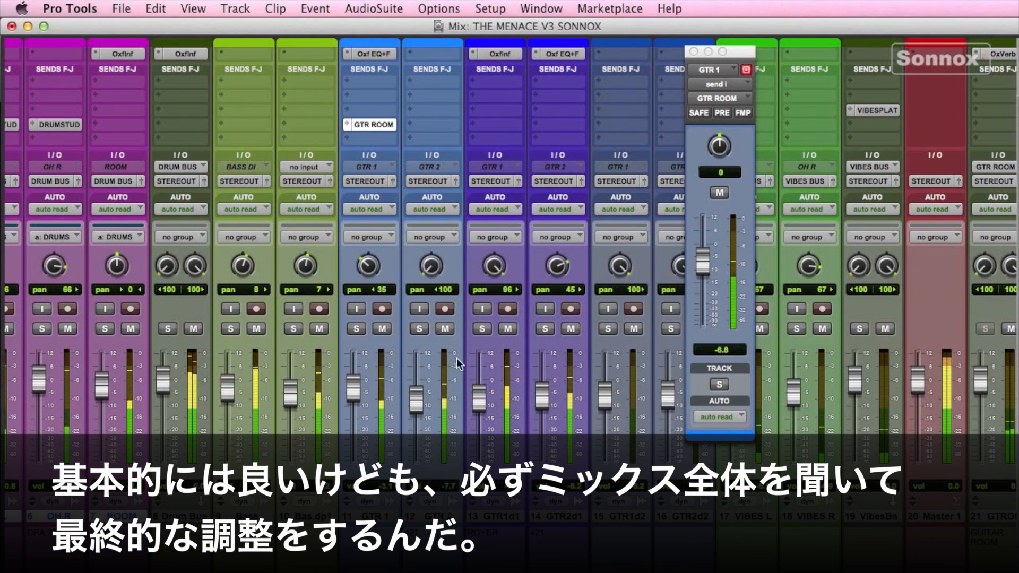
Bypass and re-enable the plug-ins on GTR 1, GTR1d1 and GTR2d1 to compare their effect in the full mix.
{"action": "left_click", "coordinate": [372, 54], "text": "super"}
{"action": "left_click", "coordinate": [504, 54], "text": "super"}
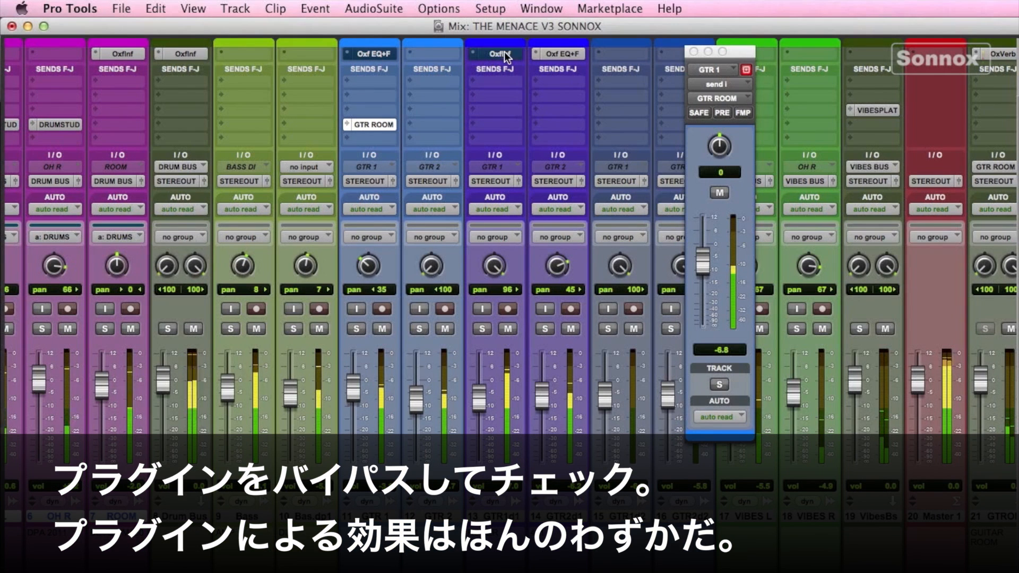
{"action": "left_click", "coordinate": [556, 54], "text": "super"}
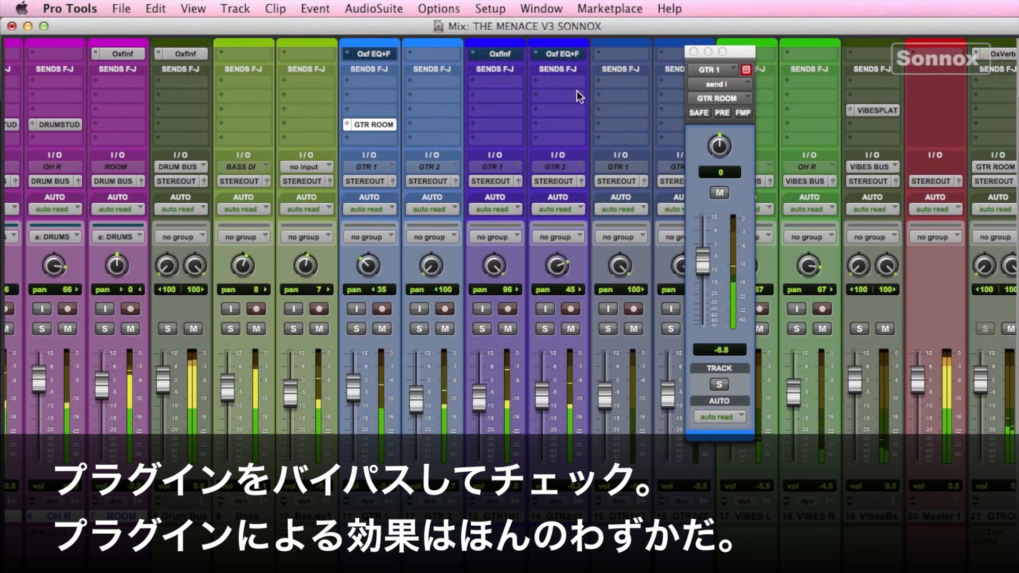
{"action": "left_click", "coordinate": [382, 54], "text": "super"}
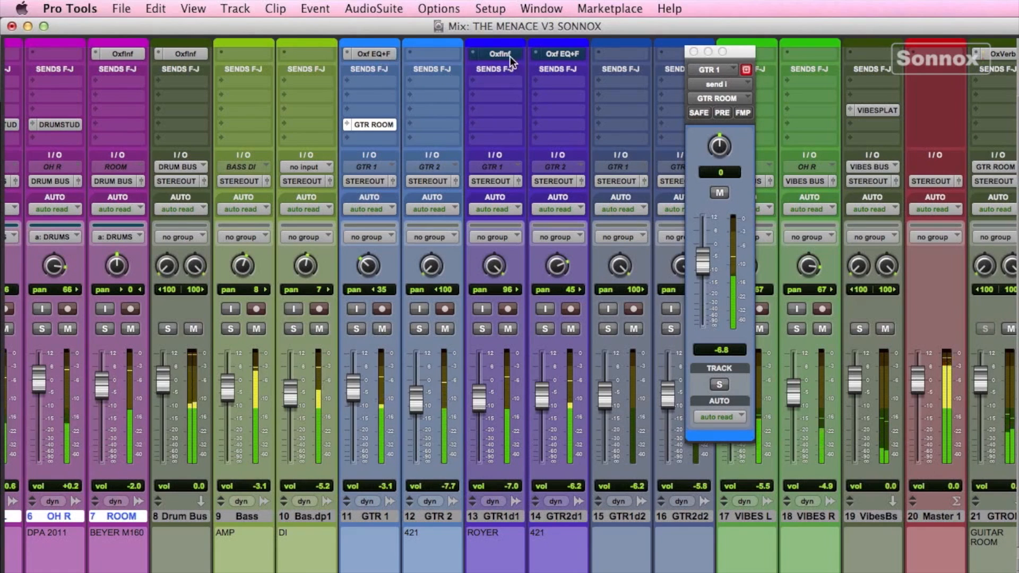
{"action": "left_click", "coordinate": [510, 55], "text": "super"}
{"action": "left_click", "coordinate": [546, 53], "text": "super"}
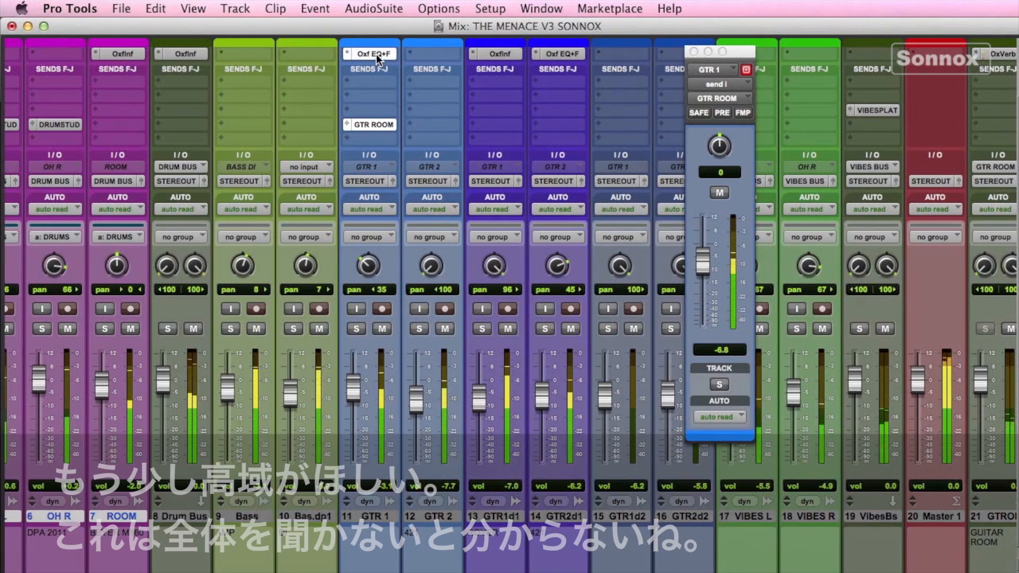
Add a 1.32 dB high-frequency boost at 6696 Hz in the GTR 1 EQ and close its window.
{"action": "left_click", "coordinate": [377, 54]}
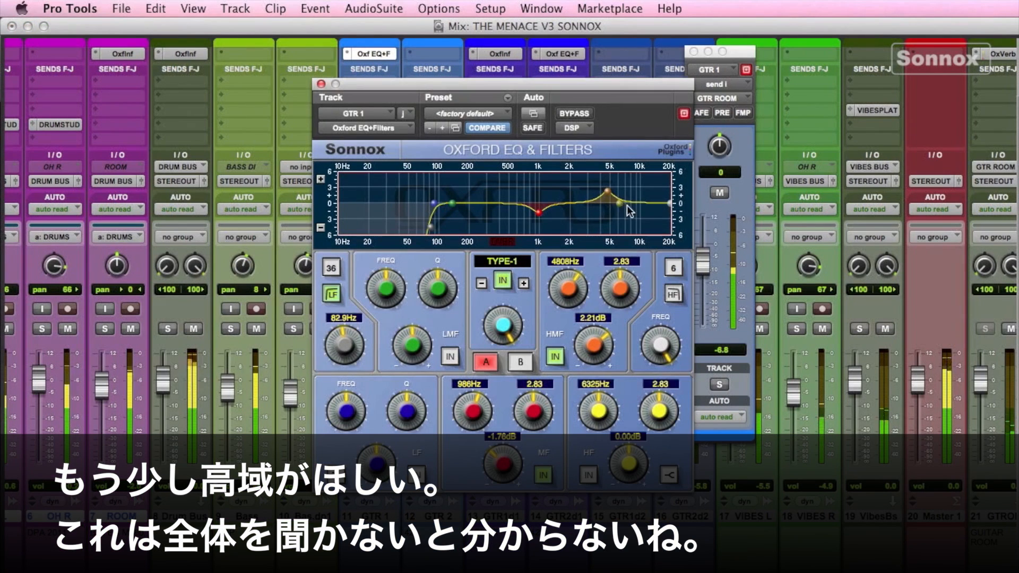
{"action": "left_click_drag", "start_coordinate": [621, 203], "coordinate": [622, 199]}
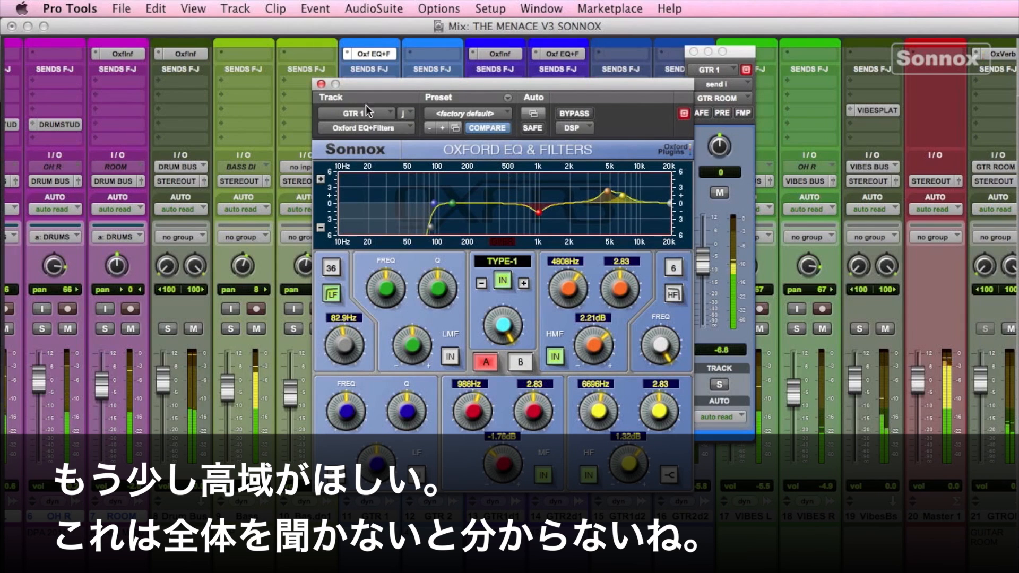
{"action": "left_click", "coordinate": [321, 84]}
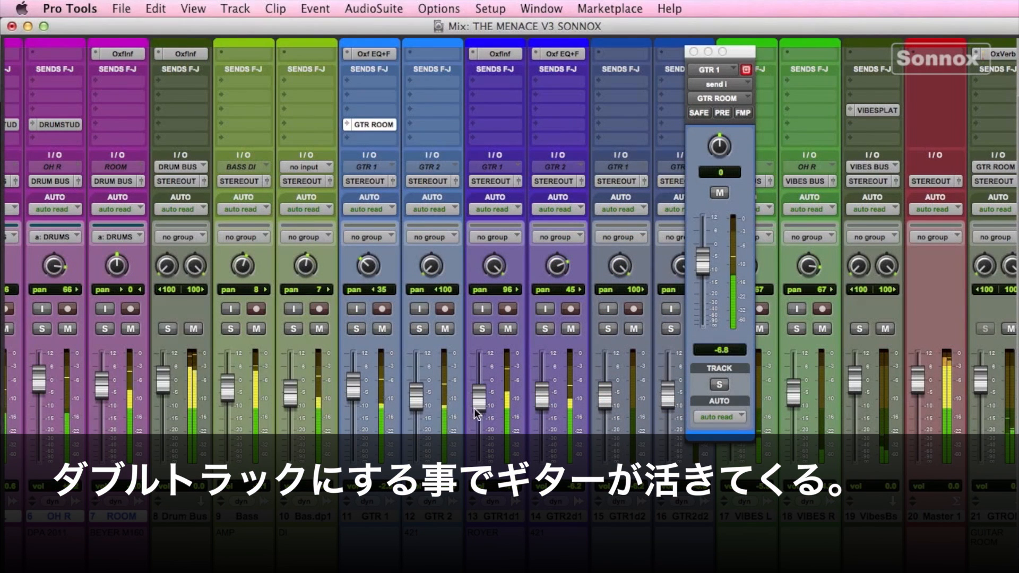
Raise the GTR1d1 fader to -6.4 dB and the GTR2d1 fader to -3.7 dB.
{"action": "left_click_drag", "start_coordinate": [476, 408], "coordinate": [477, 406]}
{"action": "left_click_drag", "start_coordinate": [544, 400], "coordinate": [546, 395]}
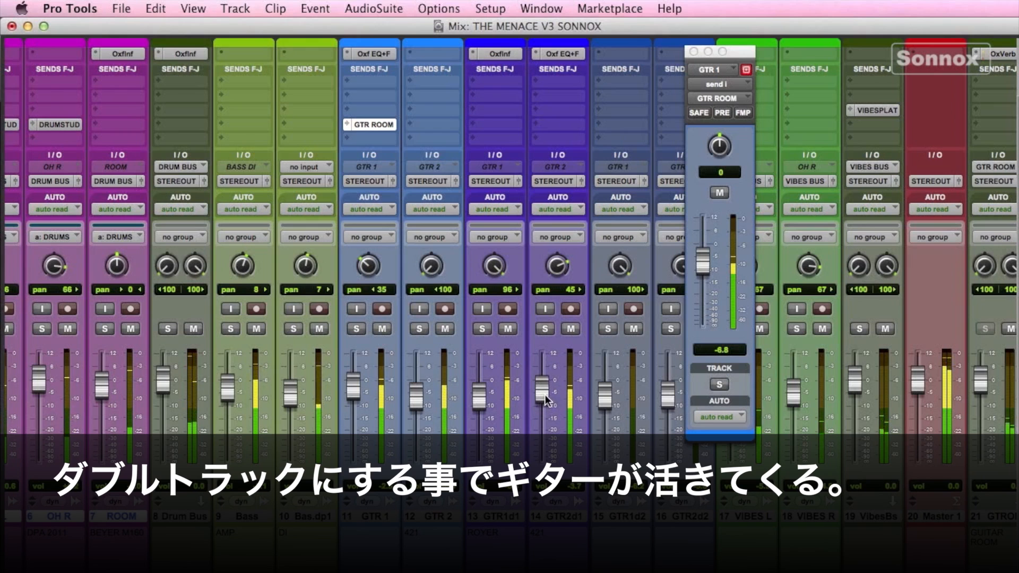
Set the GTR2d1 EQ's high-frequency band to 11099 Hz and 2.06 dB, and lower the GTR 1 send to GTR ROOM to -9.5 dB.
{"action": "left_click", "coordinate": [556, 53]}
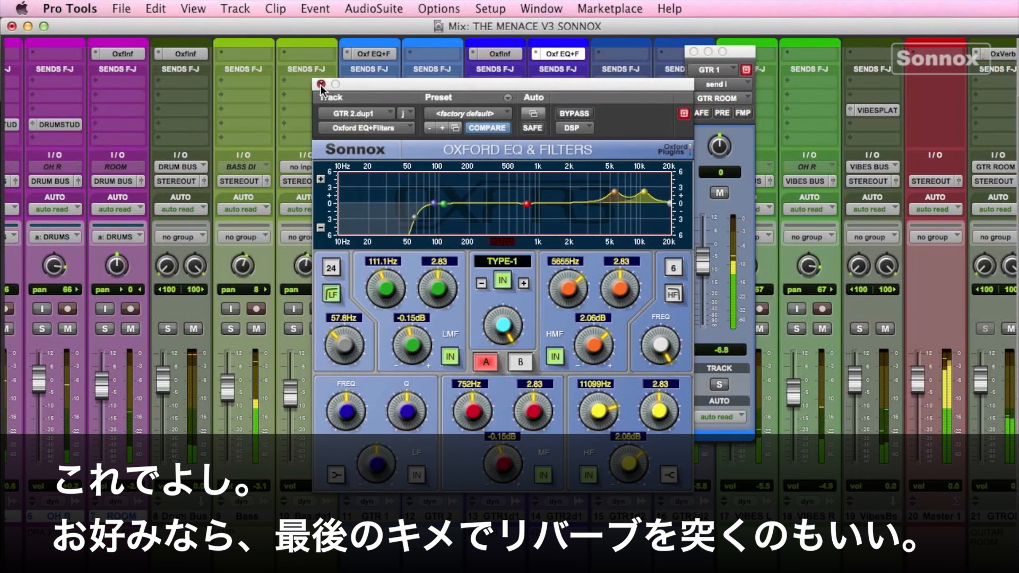
{"action": "left_click", "coordinate": [320, 84]}
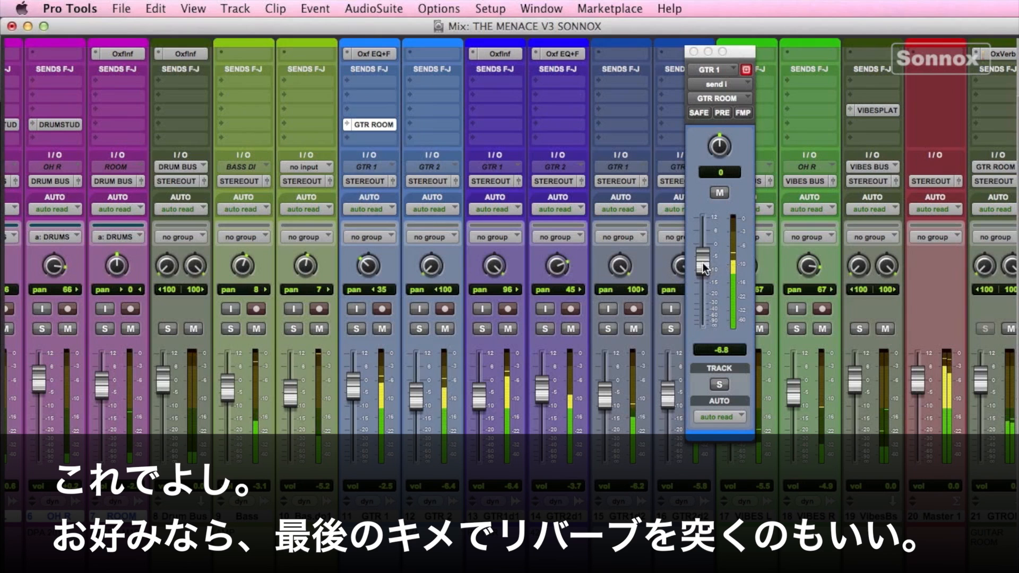
{"action": "mouse_move", "coordinate": [703, 263]}
{"action": "left_mouse_down"}
{"action": "mouse_move", "coordinate": [703, 247]}
{"action": "mouse_move", "coordinate": [703, 272]}
{"action": "left_mouse_up"}
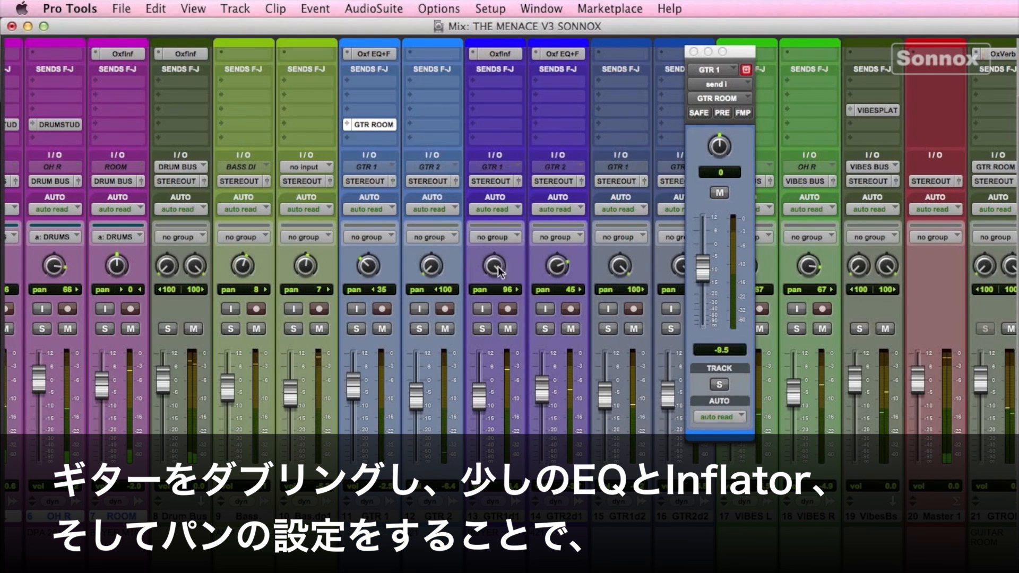